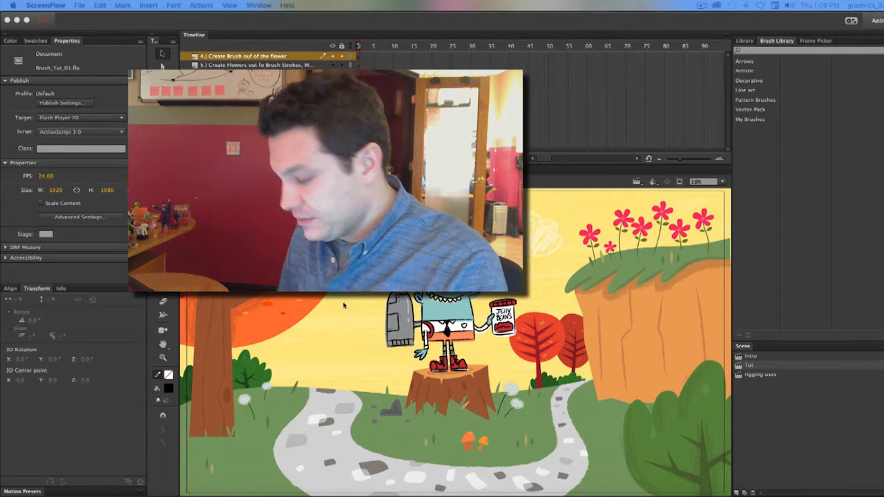
Examine the illustrated scene up close, looking over the character, the tree, the path and the foreground details.
left_click(635, 354)
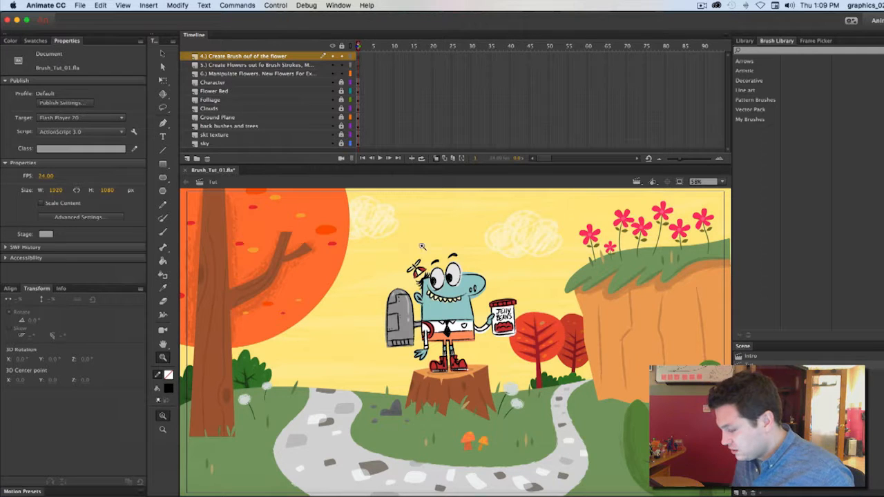
left_click_drag(196, 191, 633, 422)
key("Escape")
left_click_drag(367, 238, 642, 453)
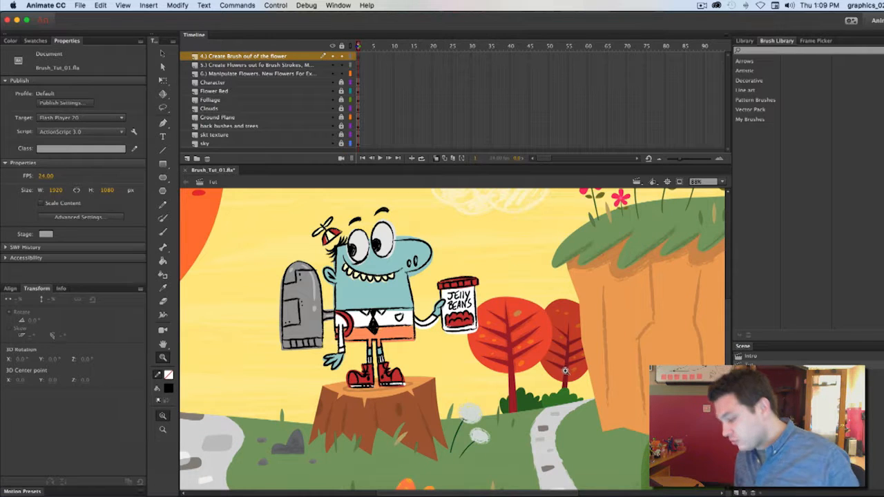
left_click_drag(273, 201, 501, 420)
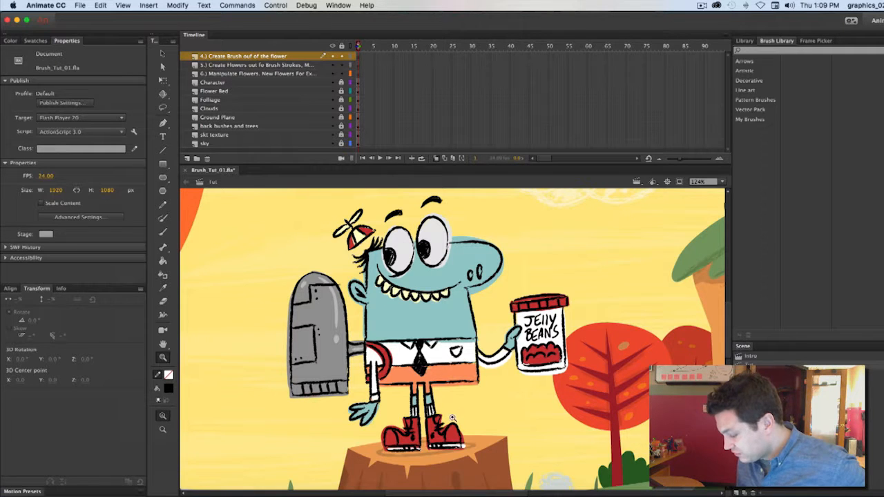
scroll(466, 415, "left", 15)
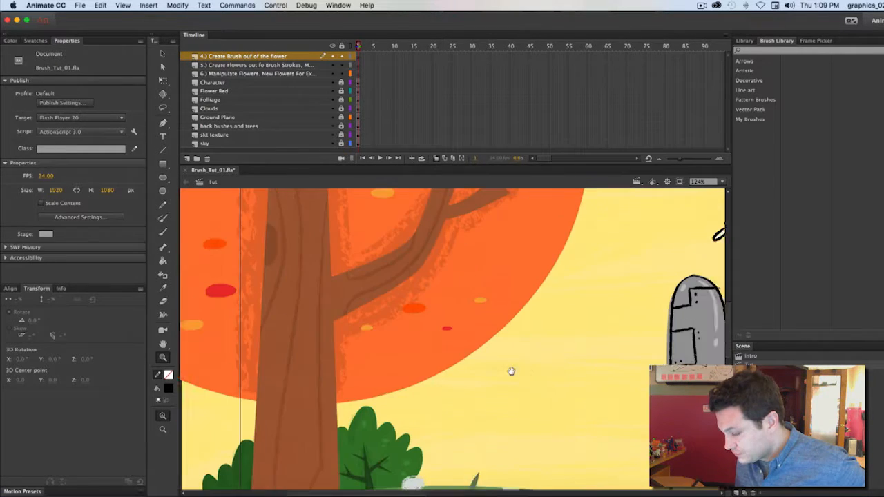
scroll(427, 344, "down", 4)
scroll(435, 318, "right", 4)
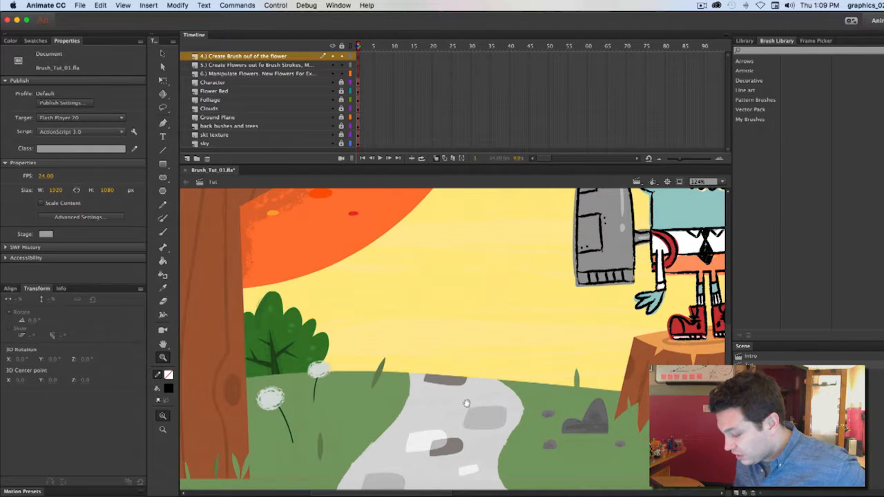
scroll(442, 299, "down", 3)
scroll(484, 331, "right", 8)
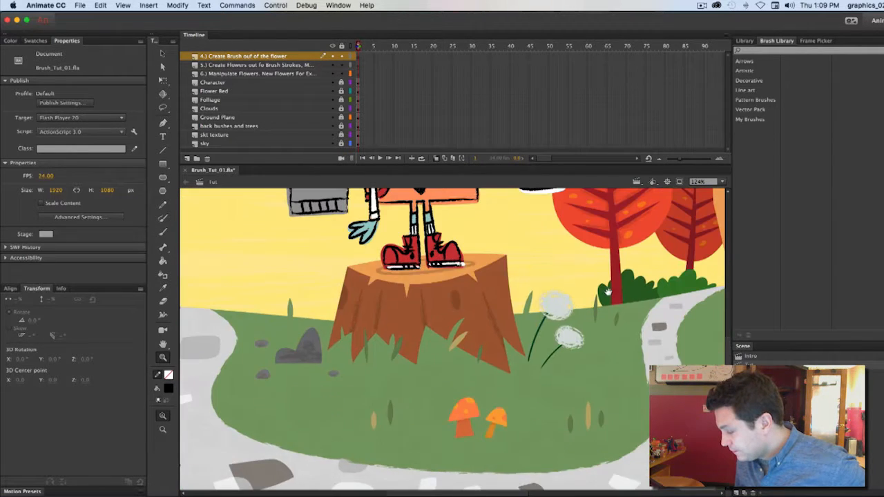
scroll(549, 339, "up", 3)
scroll(549, 332, "right", 2)
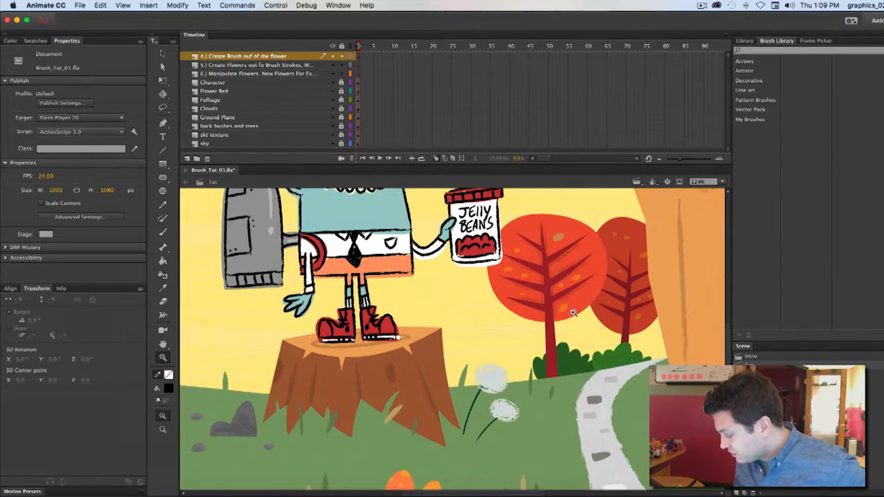
Examine the pink flowers on the cliff and how they sit in the whole scene.
left_click(539, 274, "alt")
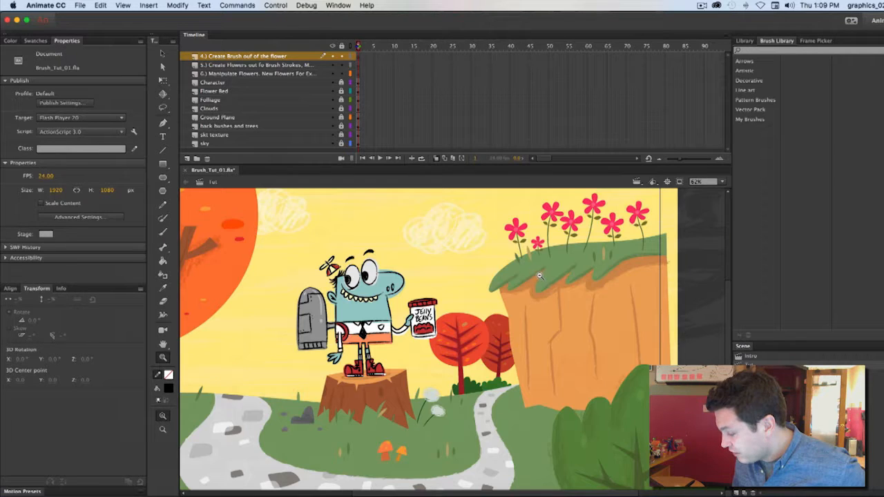
left_click(526, 315, "alt")
left_click_drag(278, 265, 583, 463)
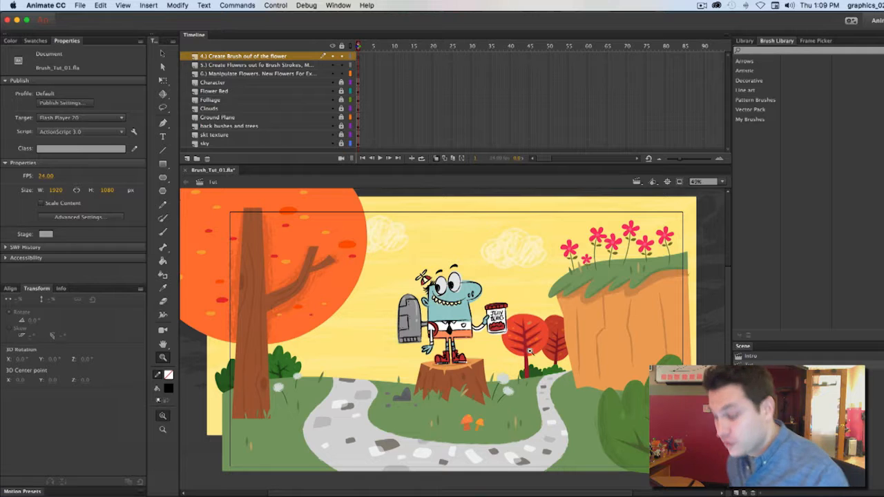
key("super+a")
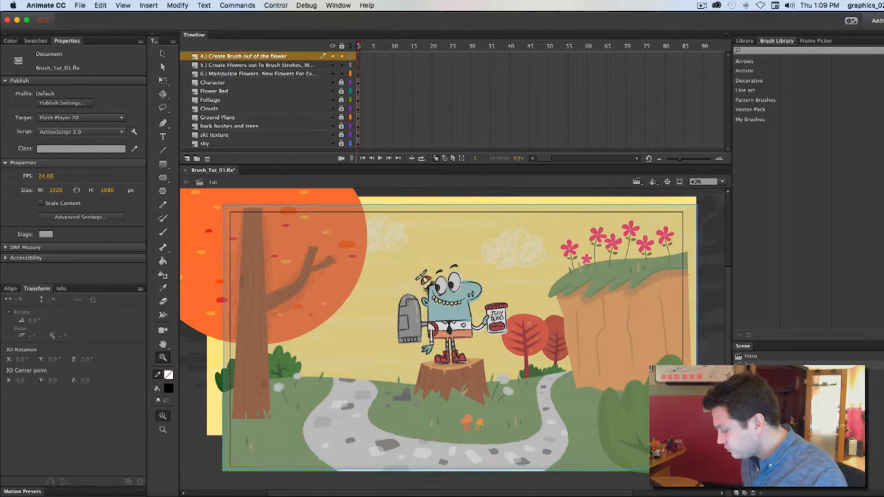
key("super+shift+a")
left_click_drag(561, 198, 709, 324)
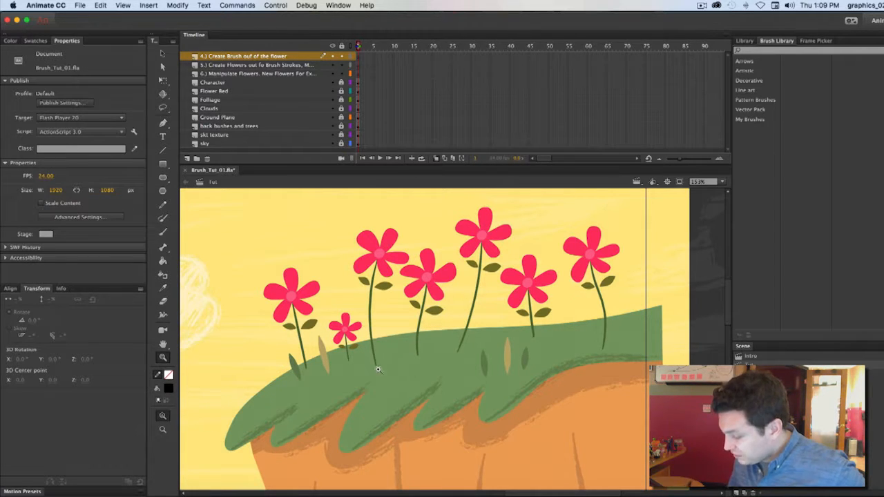
left_click(599, 298, "alt")
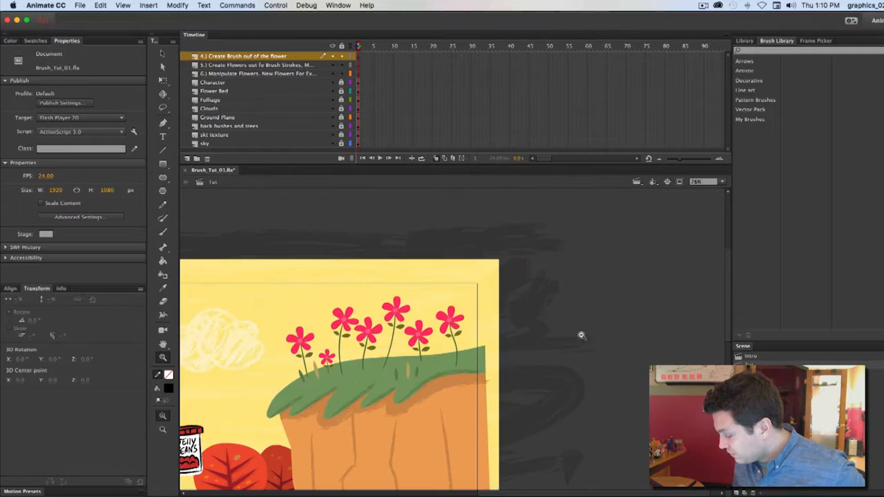
left_click(443, 394, "alt")
left_click_drag(543, 415, 579, 361)
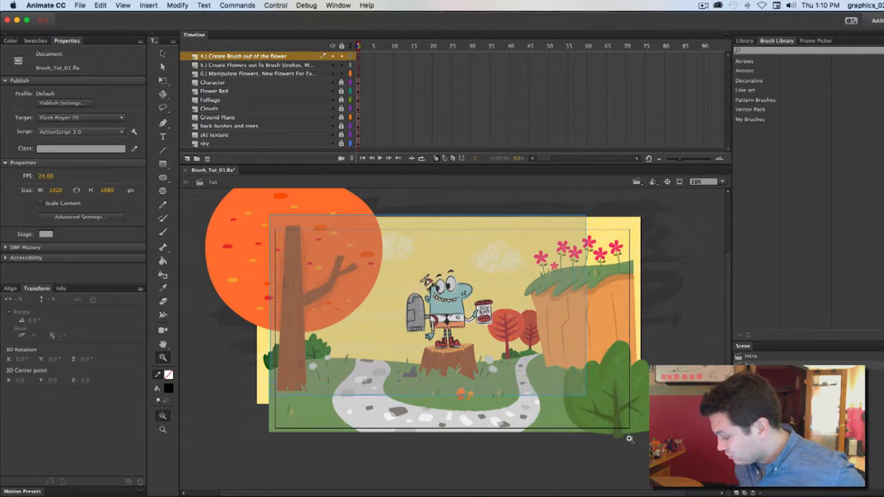
left_click(604, 324)
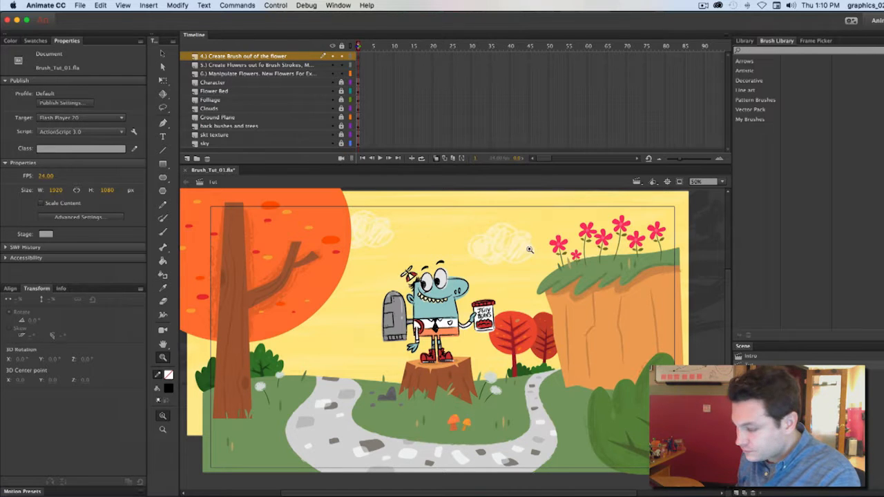
Hide the scene's artwork layers and place the _Flower_01 library symbol at the centre of the empty stage.
left_click(333, 47)
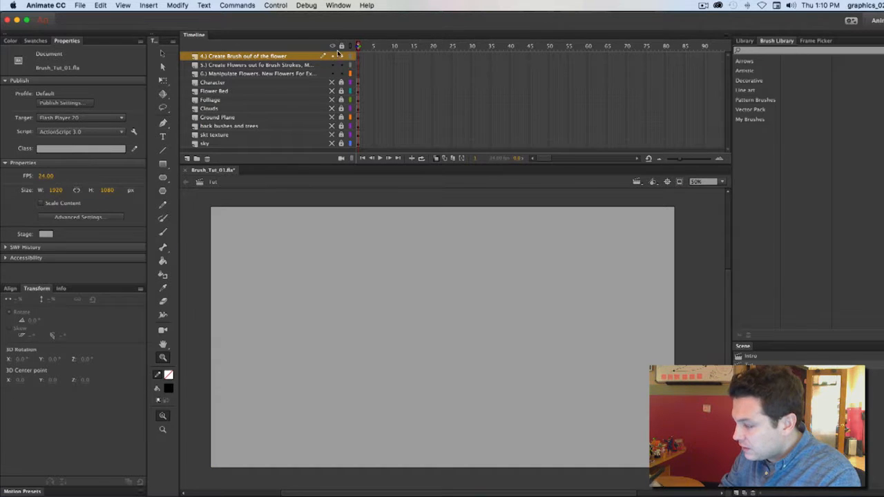
left_click(165, 54)
left_click(744, 40)
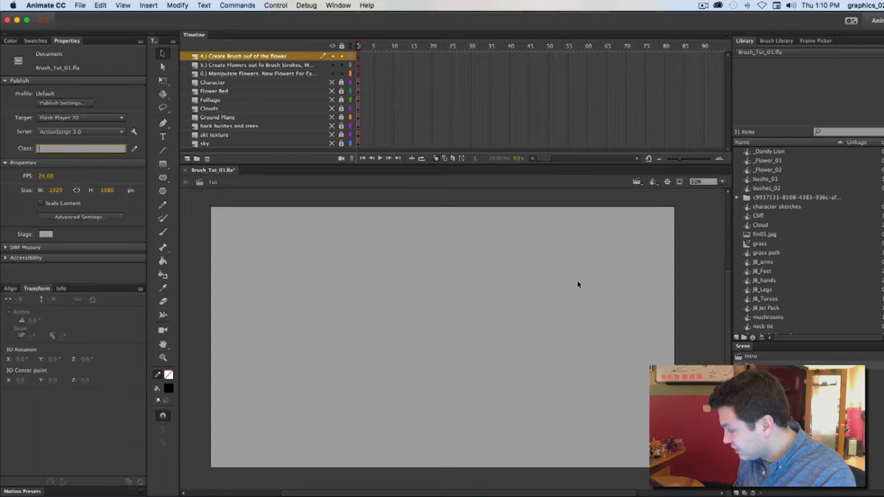
left_click(768, 160)
left_click_drag(836, 87, 454, 317)
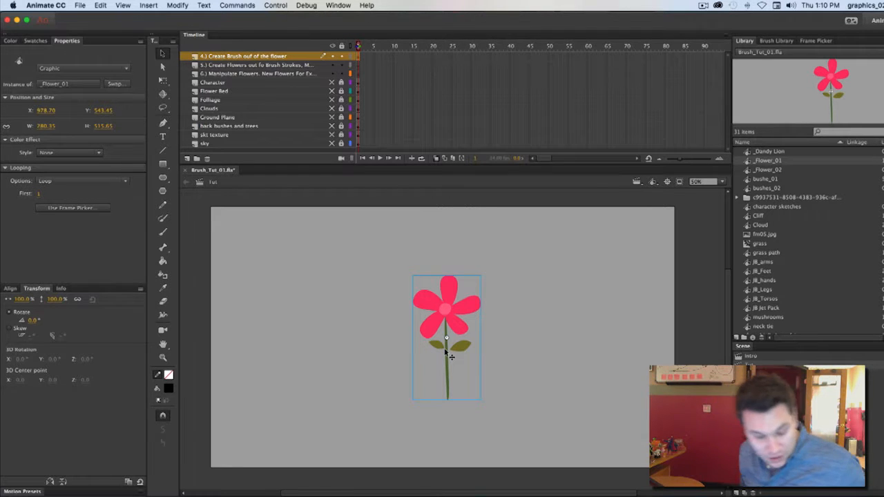
Break the flower symbol on the stage apart into editable shapes and select the whole flower.
left_click(525, 318)
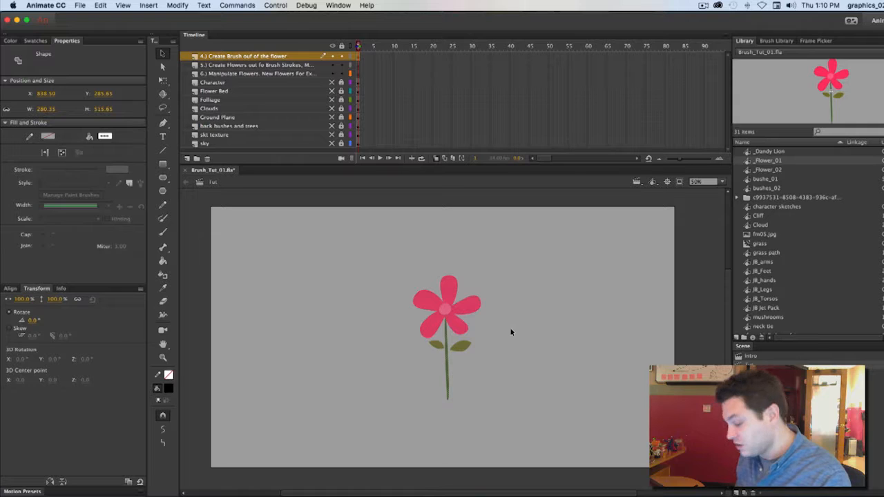
left_click(517, 320)
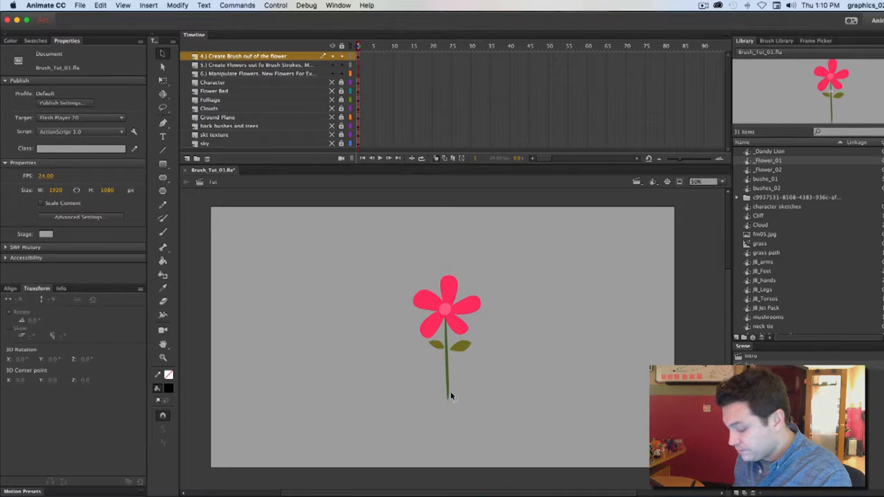
left_click_drag(455, 288, 513, 420)
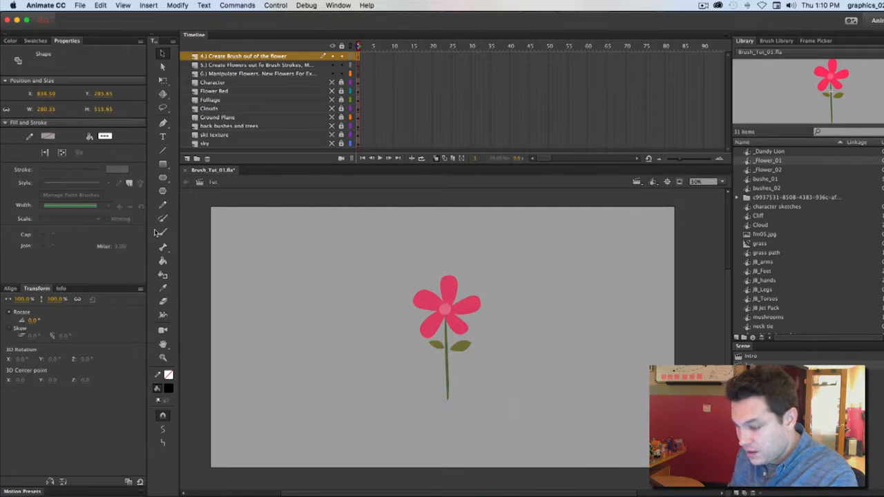
Try to create an art brush from the selected flower, with the brush direction pointing up so the flower follows the stroke.
right_click(451, 254)
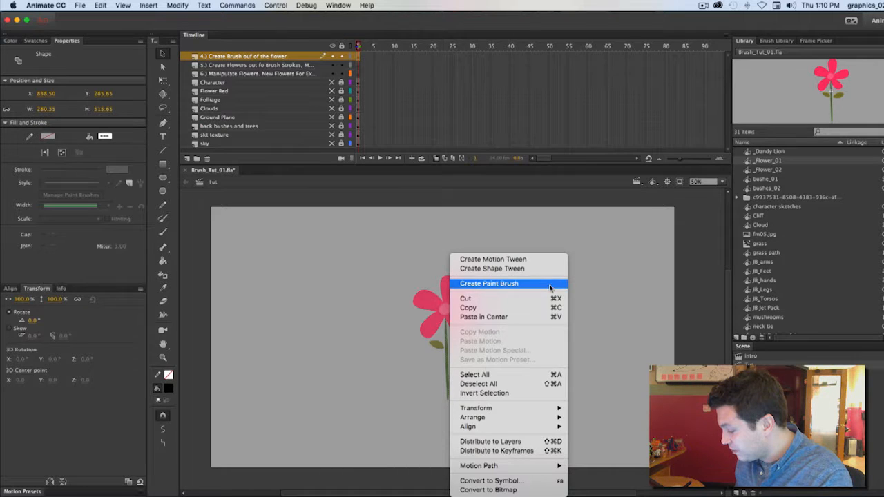
left_click(551, 288)
left_click_drag(819, 47, 679, 70)
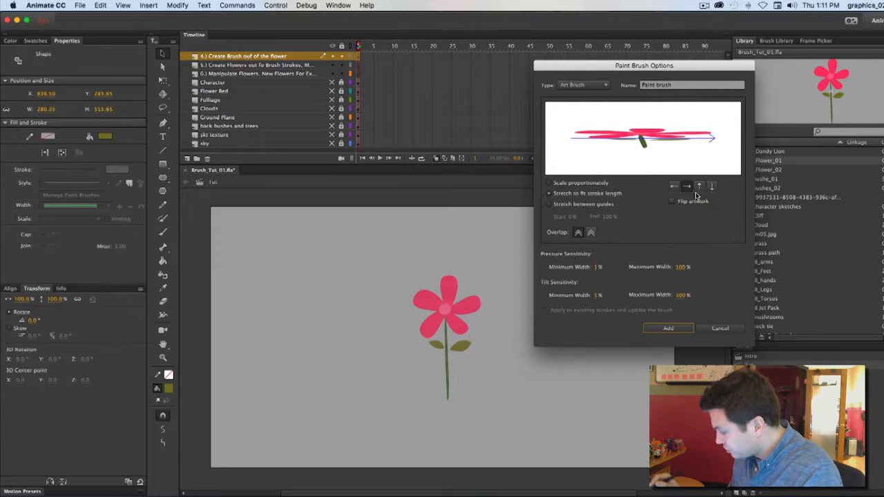
left_click(699, 187)
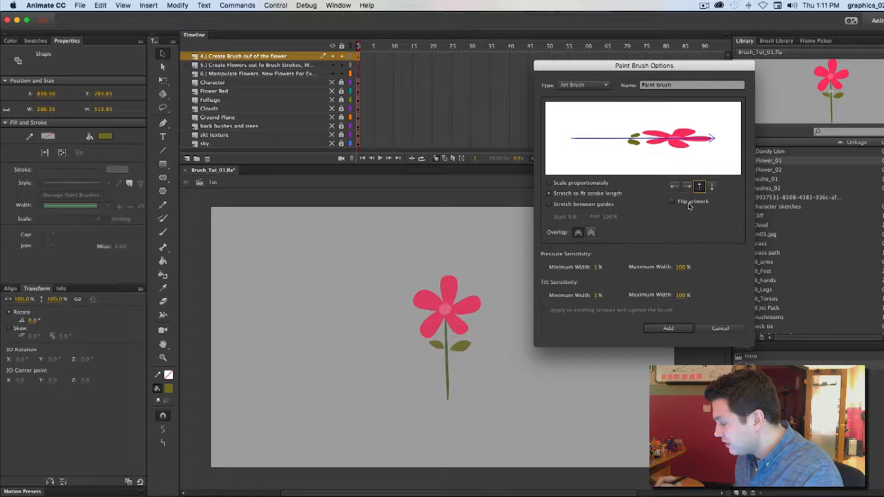
left_click(688, 187)
left_click(699, 186)
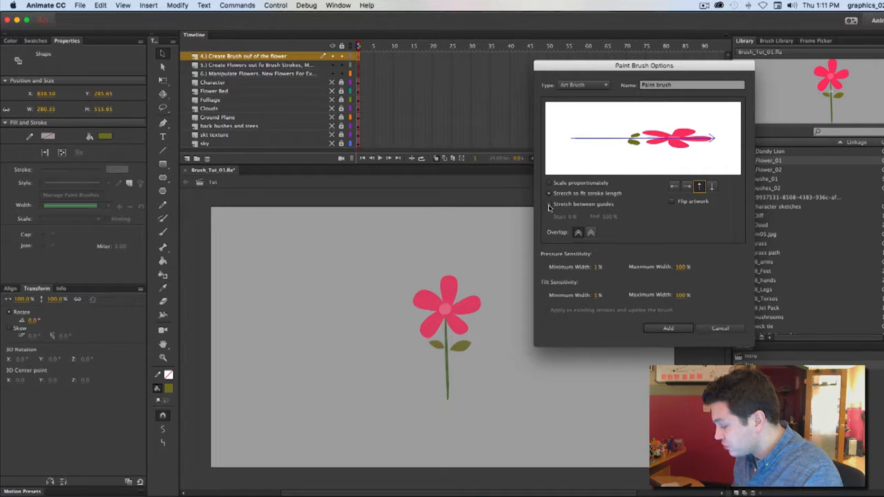
Try stretching the brush between guides with the end guide at 34.82 %, and discard the brush options.
left_click(549, 205)
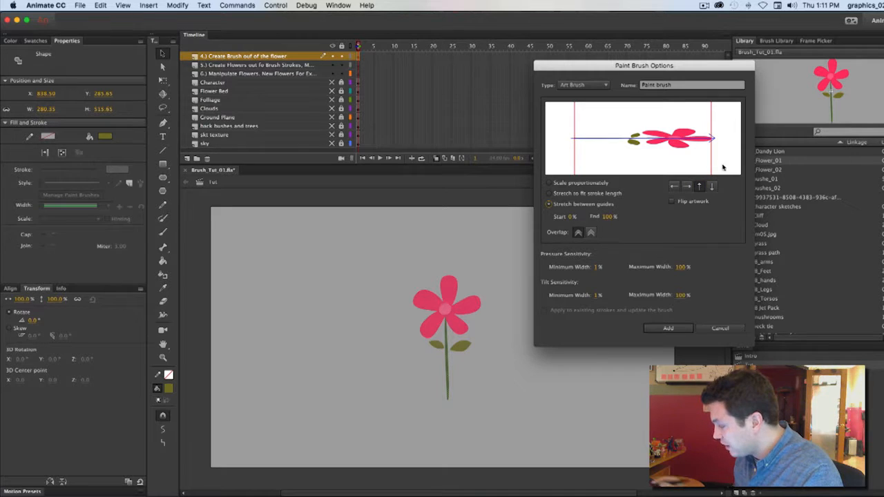
left_click_drag(709, 164, 686, 166)
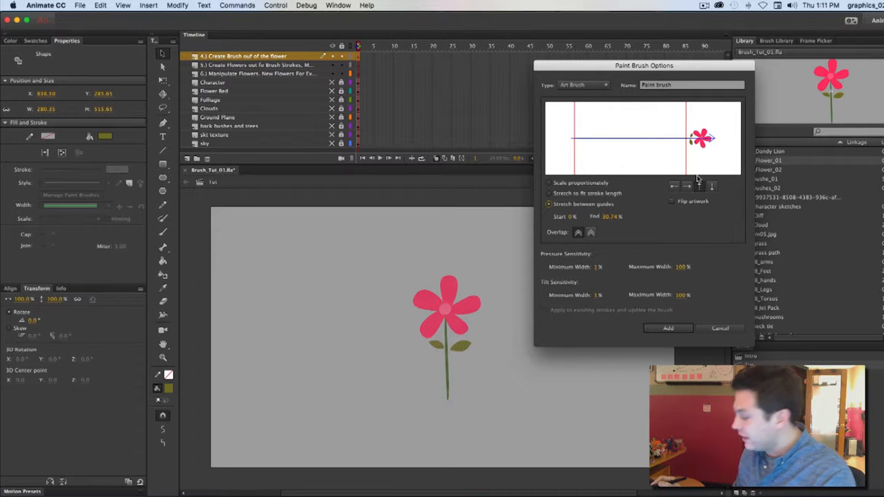
left_click_drag(687, 156, 689, 156)
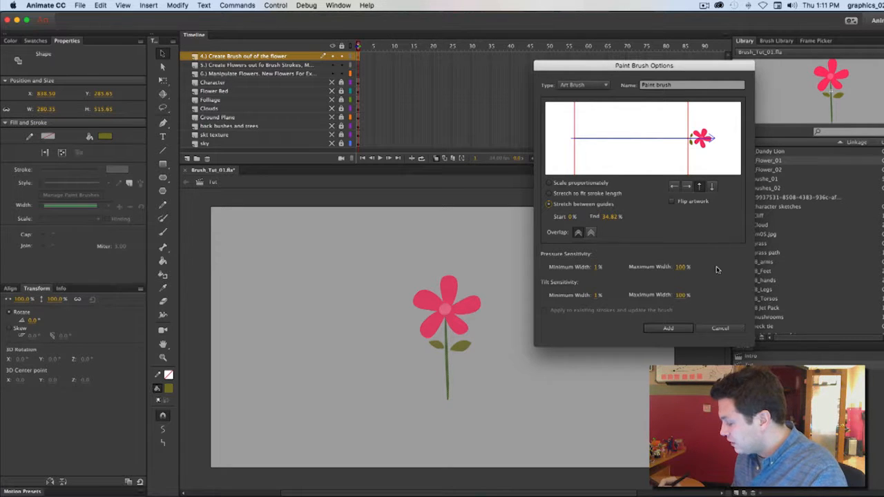
left_click(734, 329)
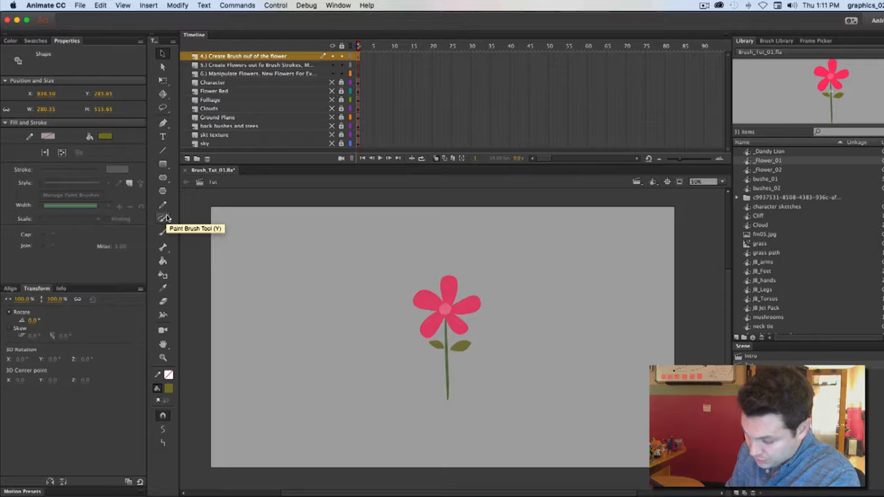
Clear the flower from the stage and set the Paint Brush tool to the pink flower brush style with stroke size 80.
left_click(166, 220)
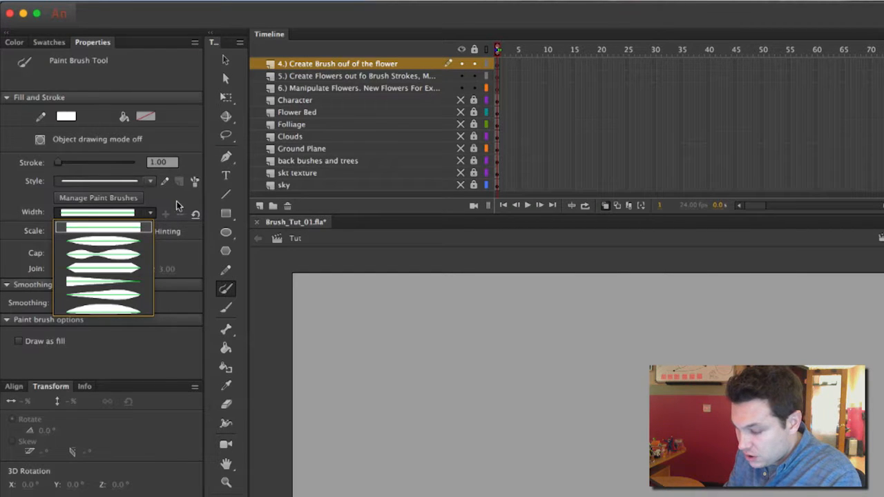
left_click(152, 182)
left_click(151, 182)
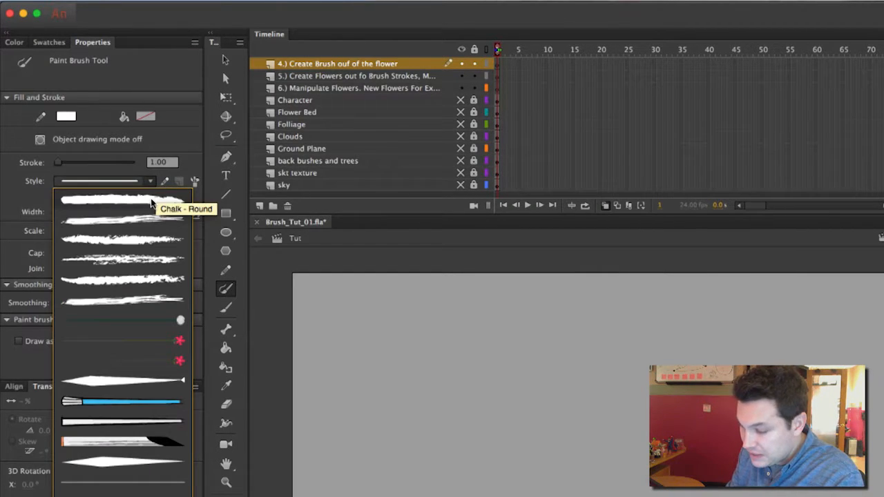
left_click(150, 181)
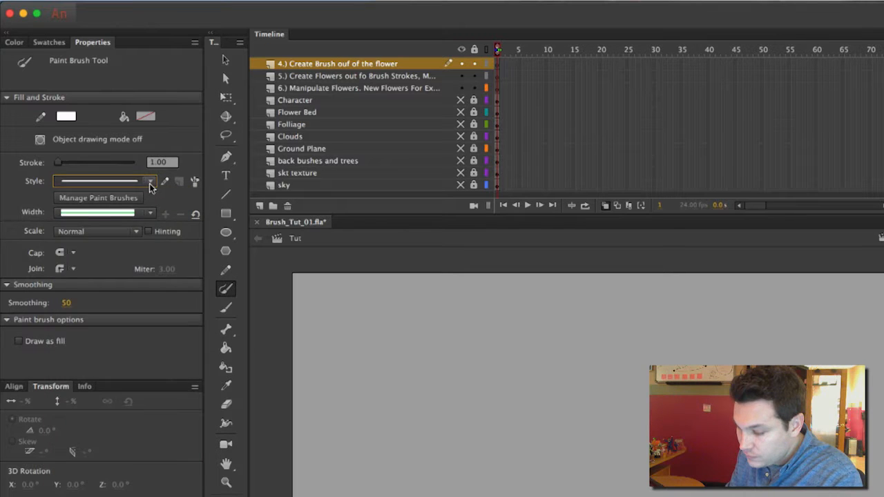
left_click(150, 183)
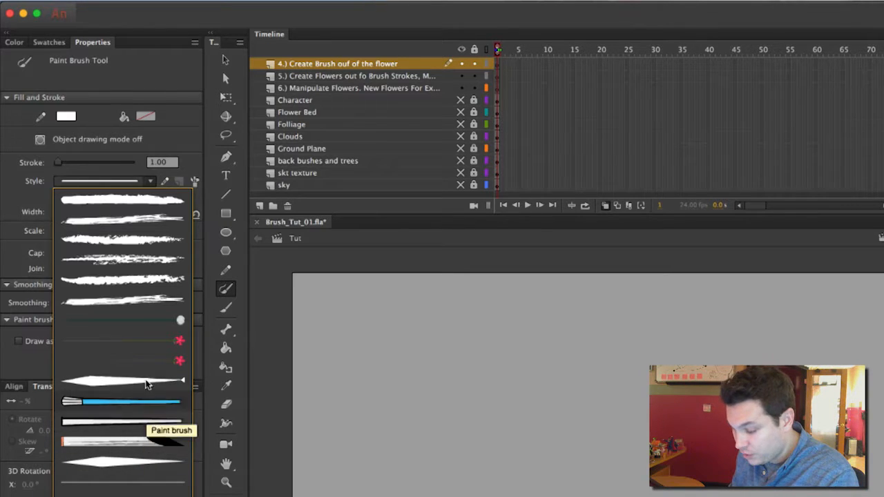
left_click(155, 340)
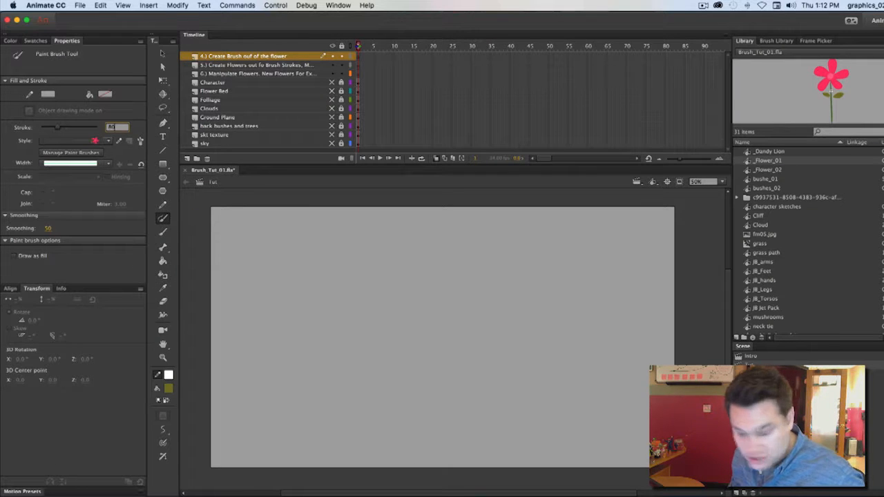
type("80")
key("Return")
Paint a row of flowers with upward strokes of varying height and curve across the middle of the stage.
left_click_drag(337, 401, 346, 335)
left_click_drag(381, 398, 376, 319)
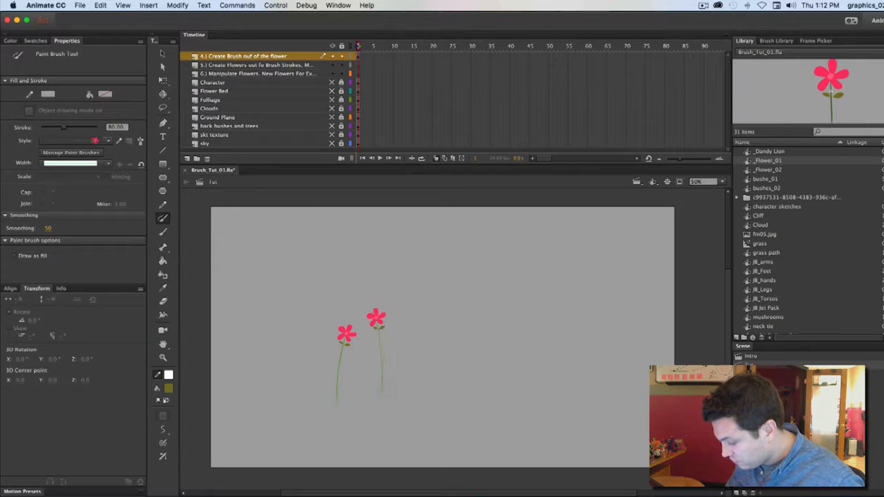
left_click_drag(415, 398, 420, 349)
left_click_drag(445, 398, 466, 316)
left_click_drag(497, 396, 493, 356)
mouse_move(533, 395)
left_mouse_down()
mouse_move(532, 338)
mouse_move(516, 294)
mouse_move(580, 321)
left_mouse_up()
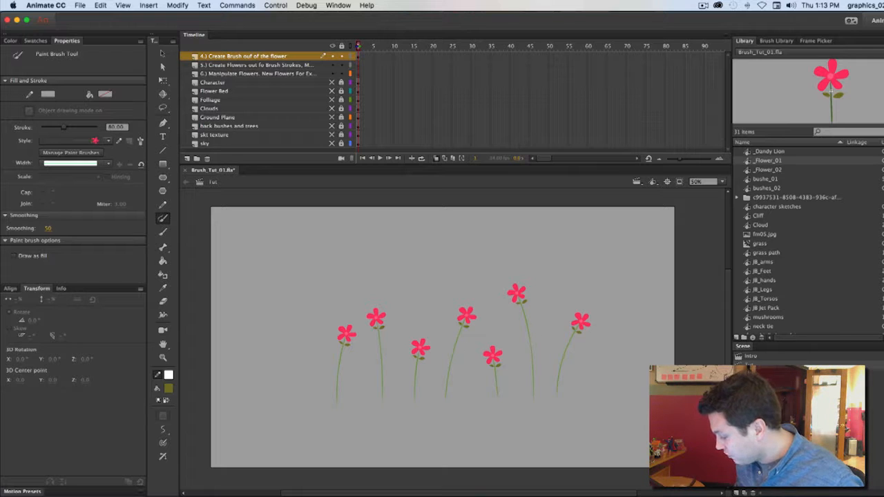
Paint one tall, left-arching flower at the row's right end and two shorter flowers at its left end.
left_click_drag(626, 393, 577, 258)
left_click_drag(300, 408, 310, 366)
left_click_drag(273, 400, 263, 325)
Reshape the painted stems by bending the tall flower slightly and moving curve points so two neighbouring stems become S-shaped.
key("v")
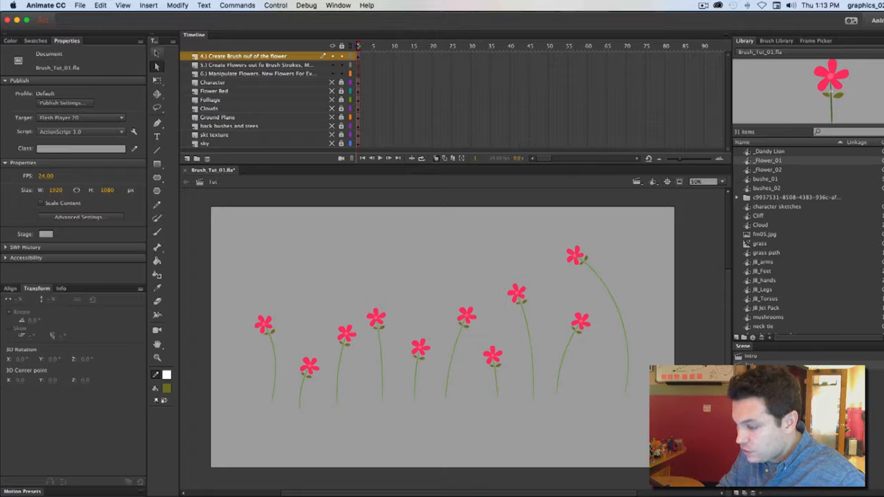
mouse_move(607, 286)
left_mouse_down()
mouse_move(591, 298)
mouse_move(610, 283)
left_mouse_up()
left_click(530, 339)
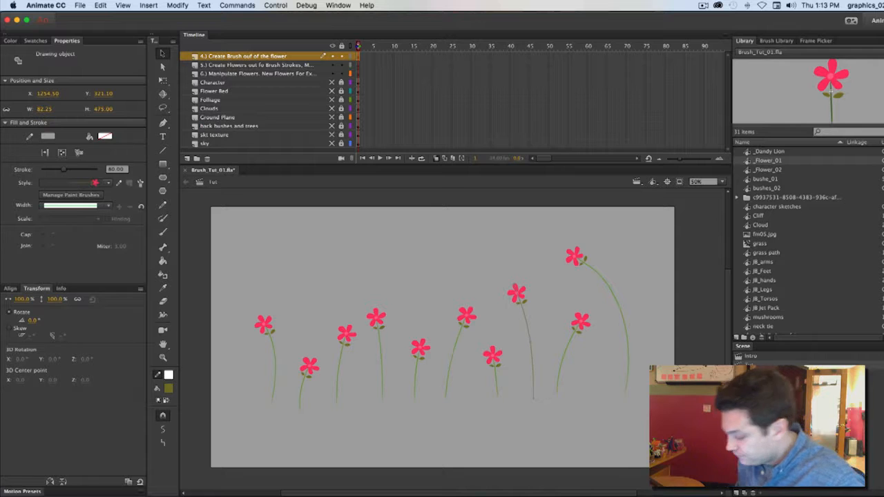
key("a")
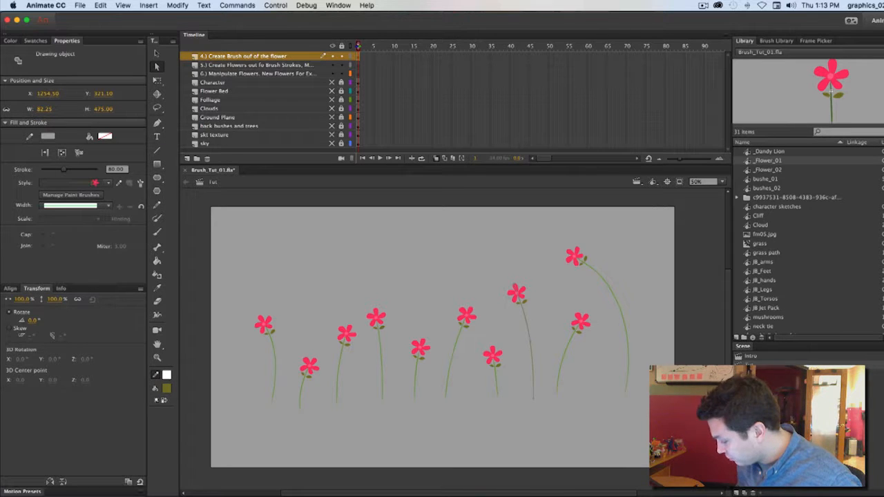
left_click_drag(527, 322, 543, 327)
key("Escape")
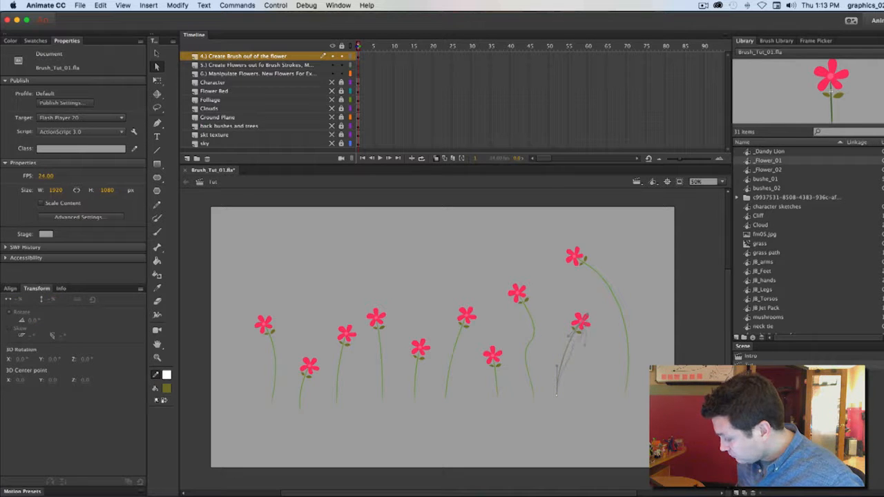
left_click_drag(583, 343, 594, 348)
key("v")
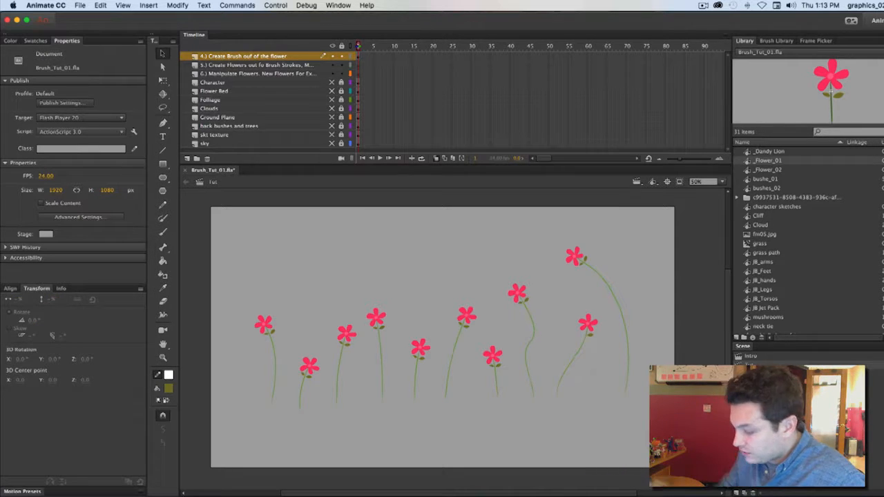
Set the stage background color to white.
left_click(618, 324)
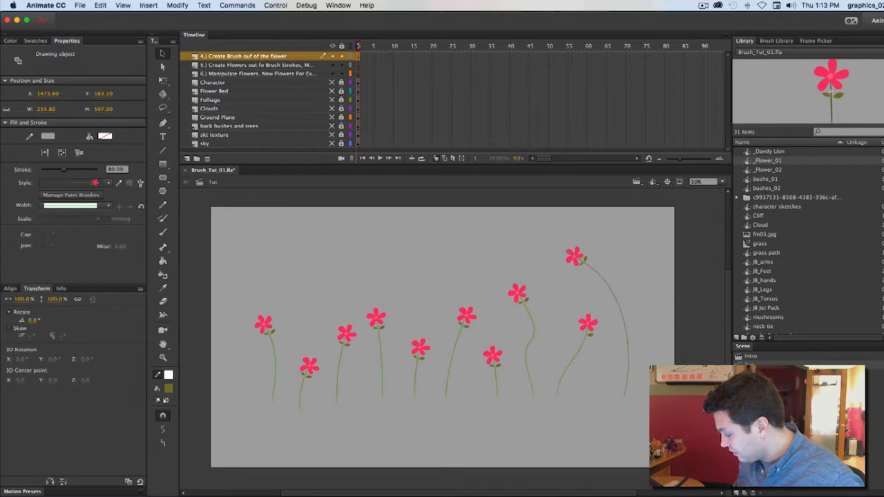
left_click(163, 358)
left_click_drag(540, 237, 653, 423)
key("v")
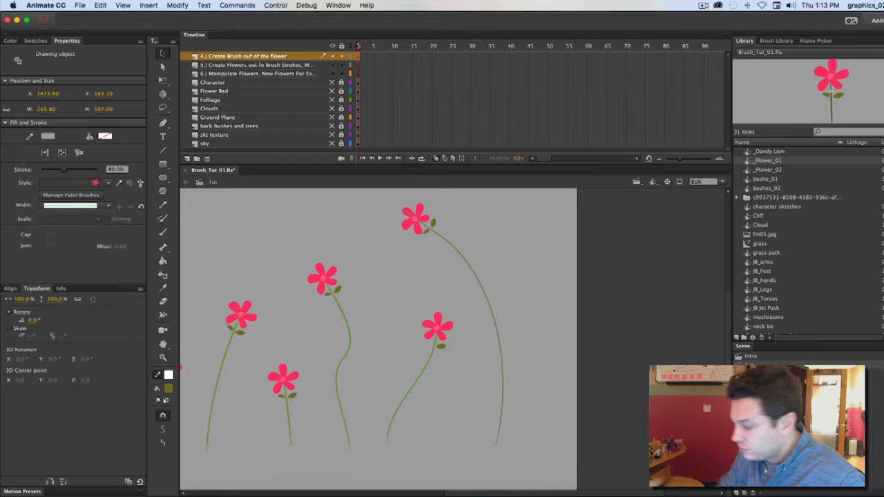
key("Escape")
left_click(46, 233)
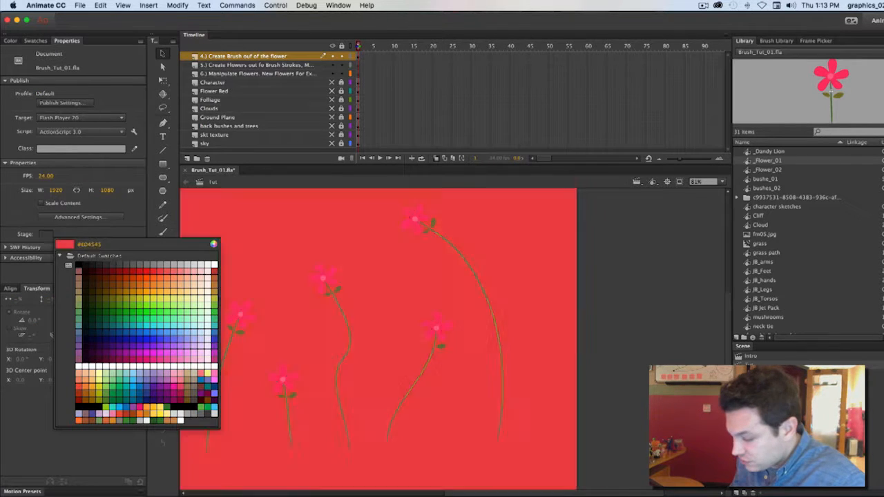
left_click(78, 309)
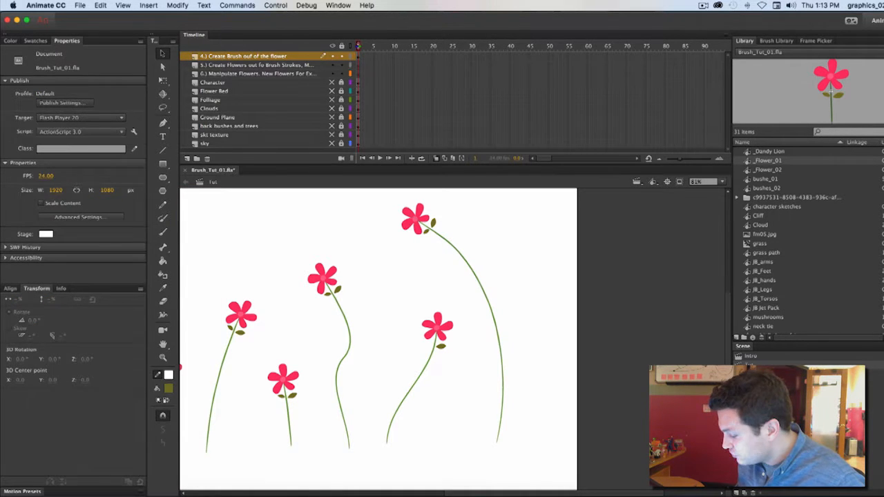
Clear all painted flowers from the frame of the layer for creating the brush out of the flower.
left_click(501, 359)
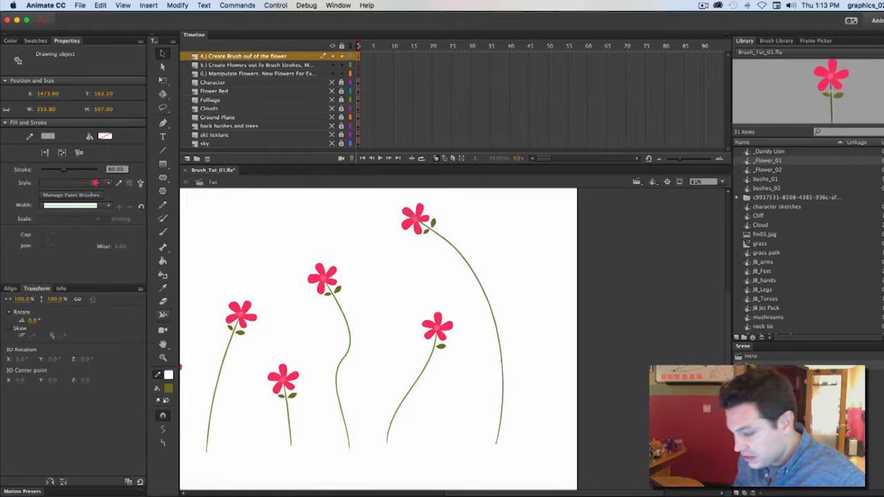
left_click(163, 443)
left_click(160, 61)
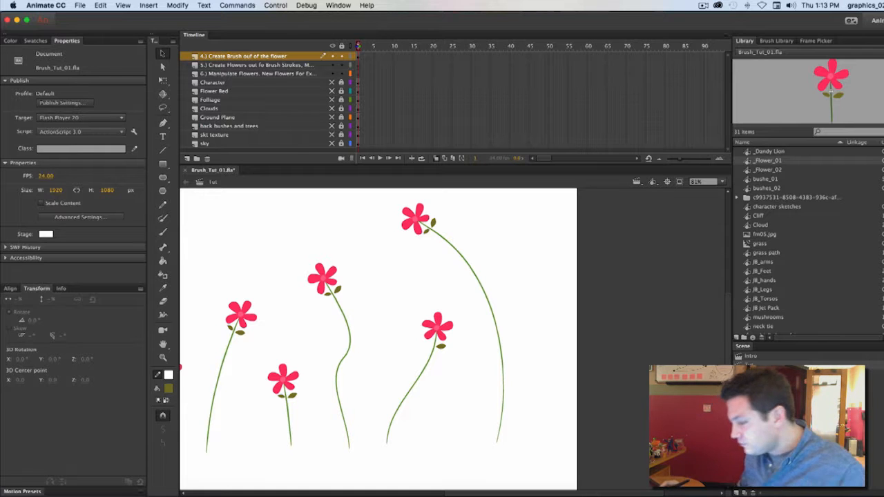
left_click(359, 56)
key("Delete")
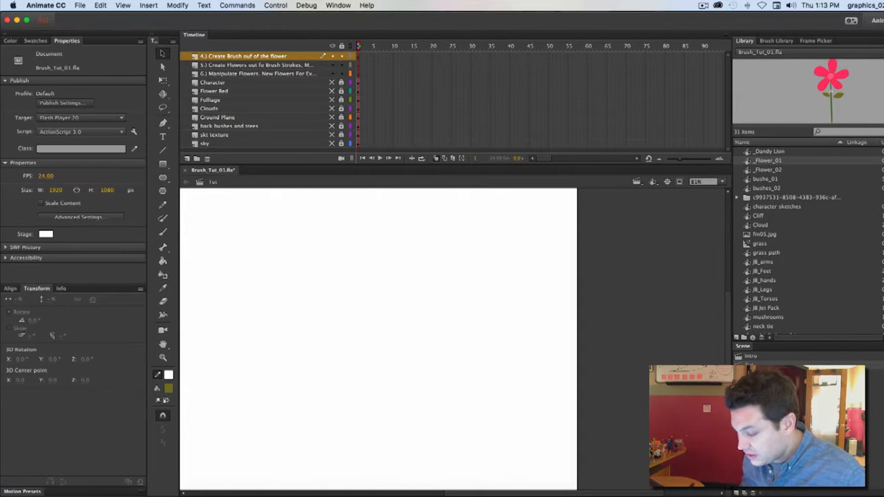
Draw five straight-stemmed flowers across the stage with the Line tool using the flower brush style.
key("n")
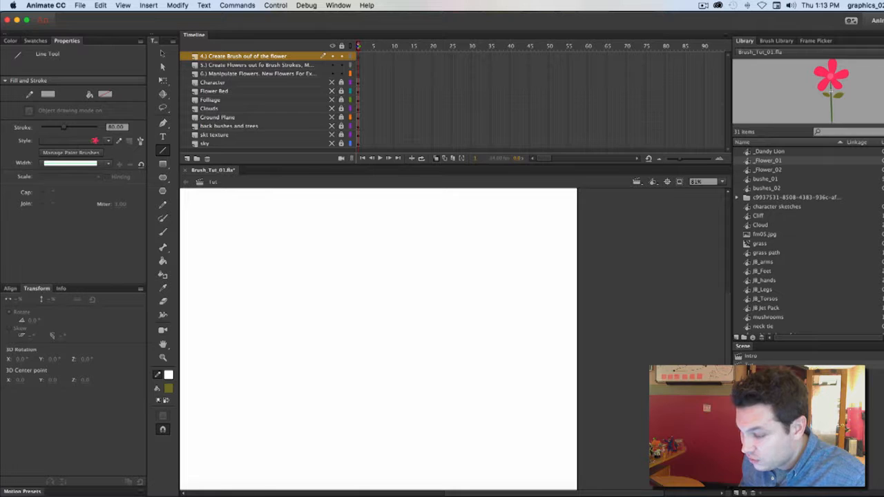
key("super+v")
left_click_drag(373, 403, 356, 299)
left_click_drag(428, 403, 435, 320)
left_click_drag(493, 395, 493, 307)
left_click_drag(243, 388, 231, 298)
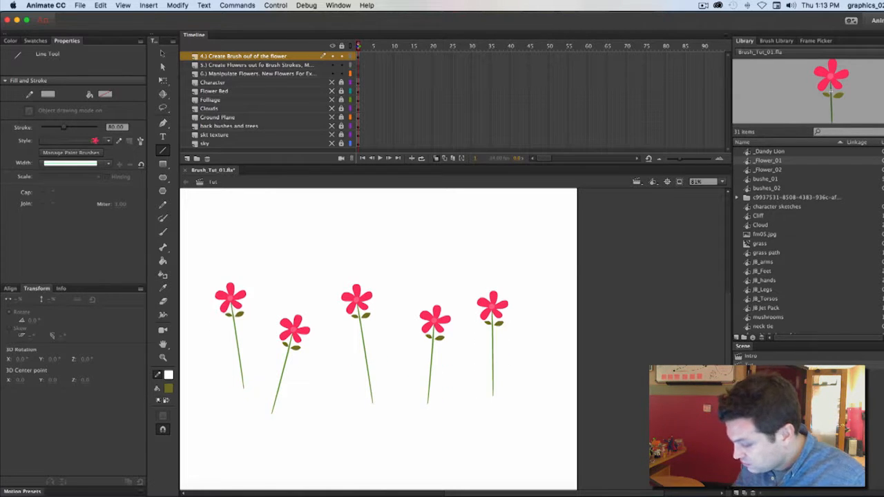
Bend the straight stems of all five flowers into curves and reposition their ends for varied heights and leans.
key("v")
left_click_drag(492, 308, 500, 304)
left_click_drag(435, 320, 421, 276)
left_click_drag(357, 298, 371, 298)
left_click_drag(272, 413, 310, 408)
left_click_drag(300, 330, 311, 314)
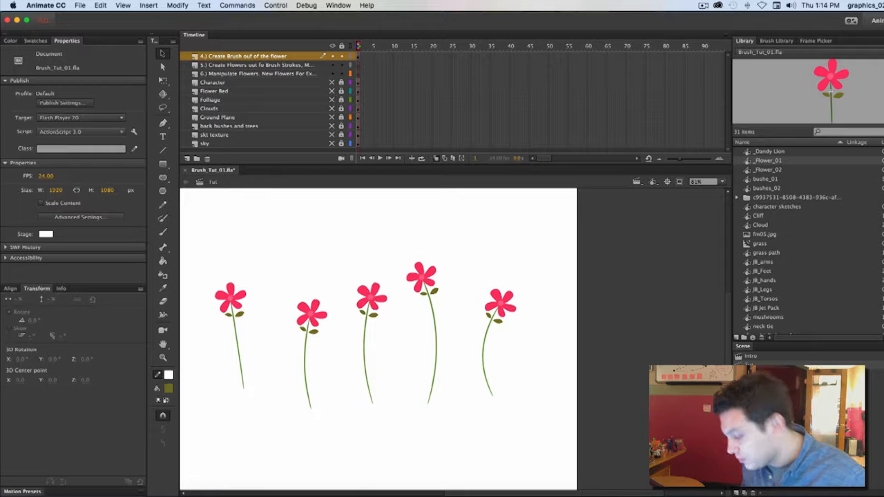
left_click_drag(243, 388, 261, 406)
left_click_drag(233, 299, 266, 284)
left_click_drag(492, 397, 485, 401)
left_click_drag(501, 304, 503, 294)
left_click_drag(485, 400, 431, 406)
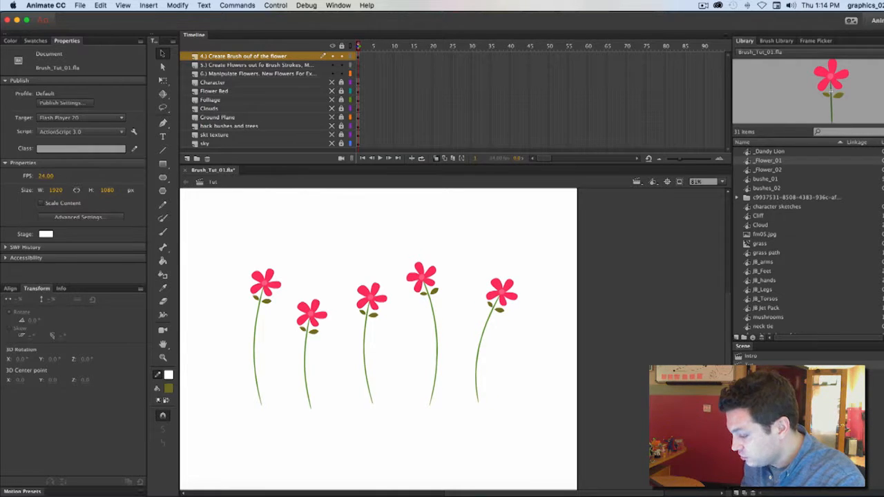
Enlarge the second and fourth flowers by raising their stroke size, with the fourth flower at 113.75.
left_click(311, 406)
left_click_drag(63, 169, 73, 169)
left_click(435, 376)
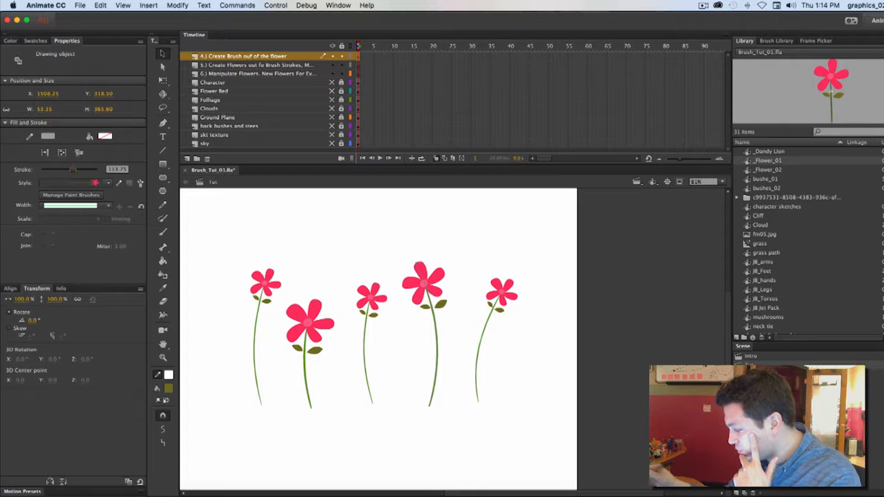
Place _Flower_01 from the library on the stage as an editable shape and delete the five brush-stroke flowers.
mouse_move(768, 160)
left_mouse_down()
mouse_move(553, 349)
mouse_move(525, 361)
mouse_move(258, 322)
left_mouse_up()
left_click_drag(554, 433, 349, 258)
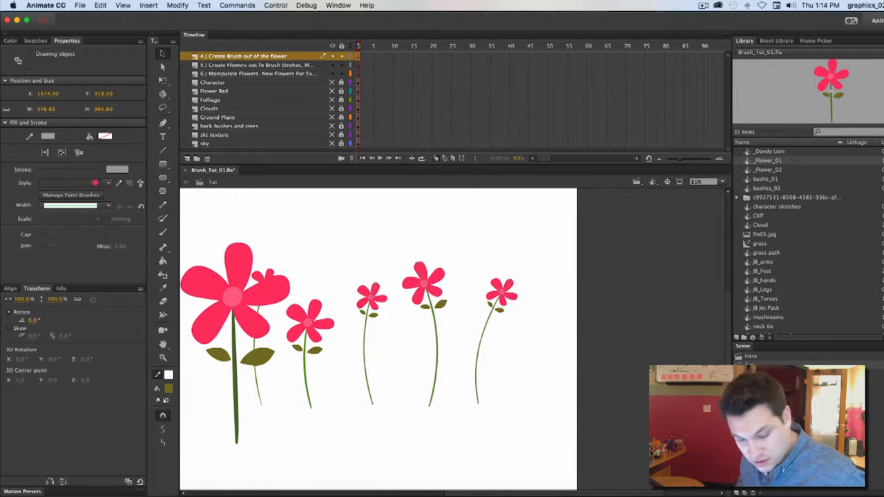
key("Delete")
left_click(309, 323)
key("Delete")
left_click(267, 276)
key("Delete")
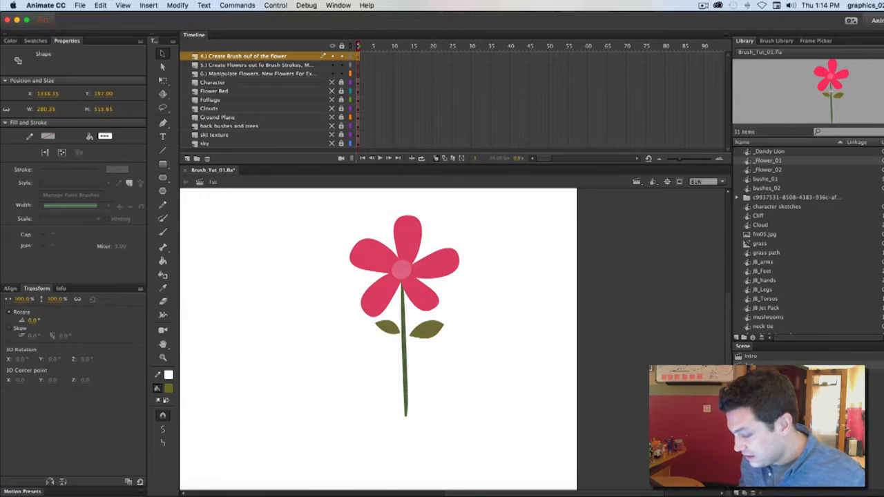
Warp the flower shape with an envelope transform, bowing both sides so the stem curves to the right.
key("q")
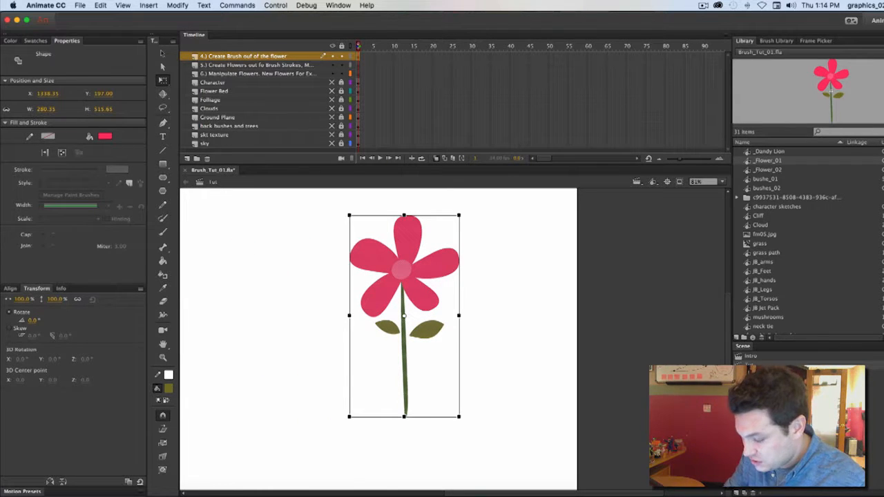
left_click_drag(459, 316, 479, 316)
left_click_drag(459, 383, 474, 384)
left_click_drag(459, 249, 473, 249)
left_click_drag(350, 316, 370, 316)
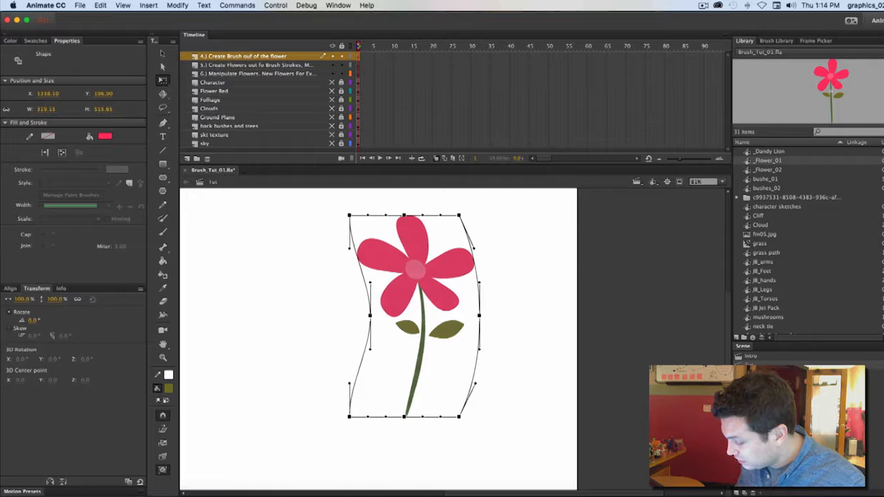
left_click_drag(350, 248, 366, 248)
left_click_drag(349, 383, 366, 383)
left_click_drag(350, 418, 355, 417)
left_click_drag(371, 316, 379, 316)
left_click_drag(479, 283, 483, 282)
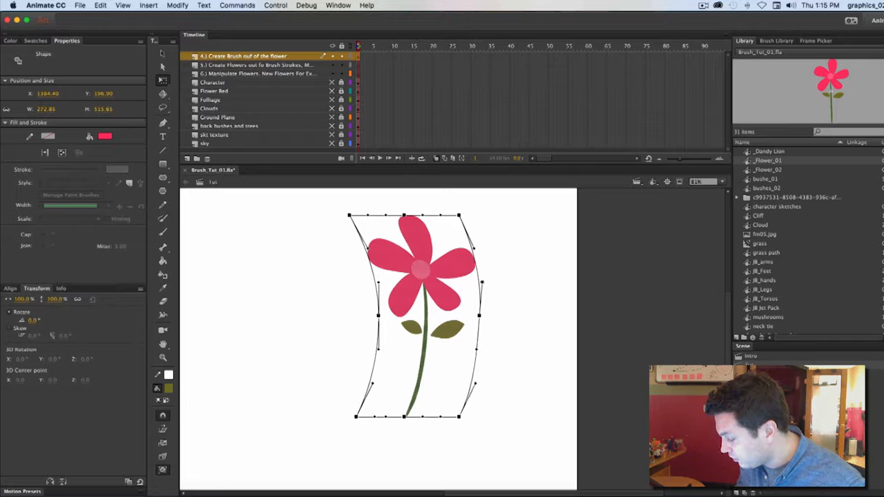
left_click(519, 285)
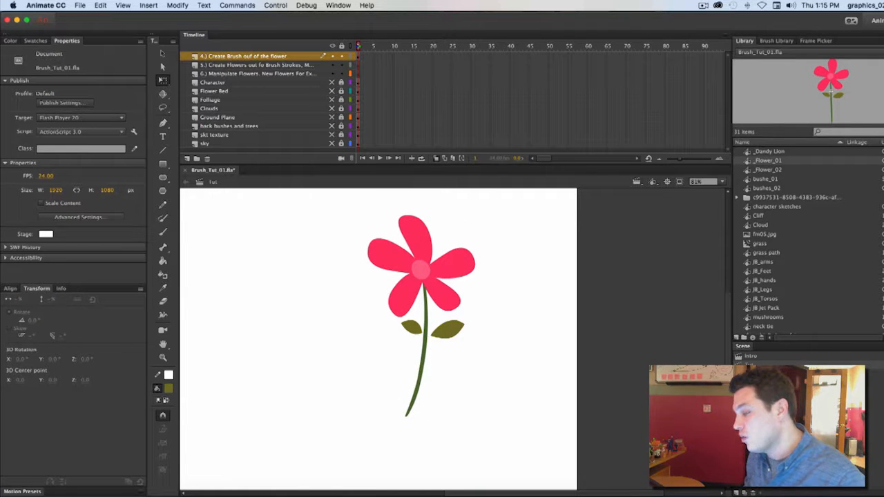
Delete the warped flower, then show all layers of the scene and fit the stage in the window.
key("super+a")
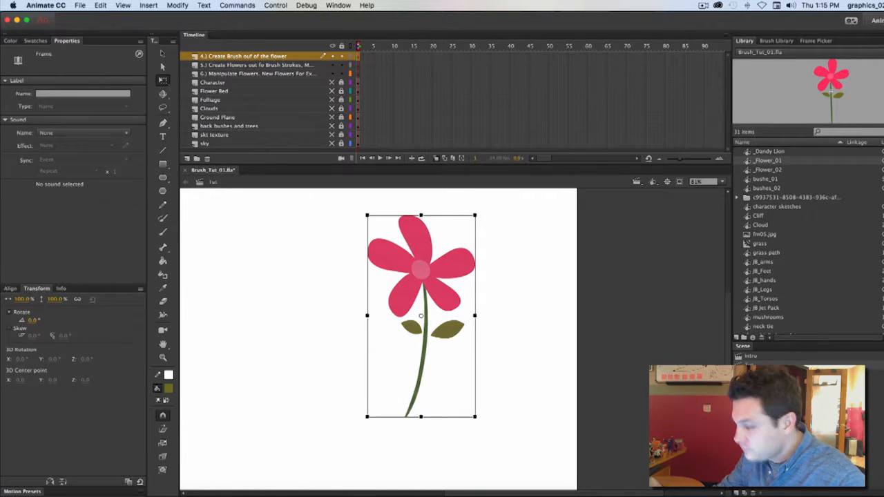
key("Delete")
left_click(332, 45)
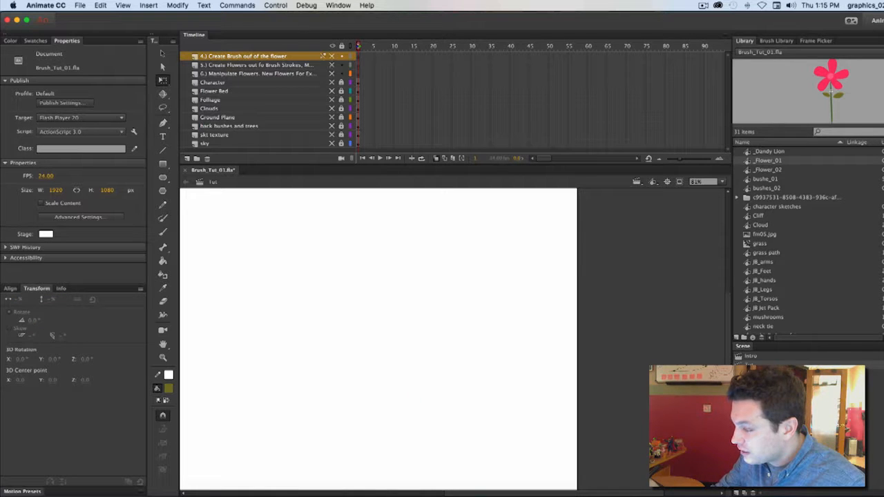
left_click(332, 46)
left_click(722, 182)
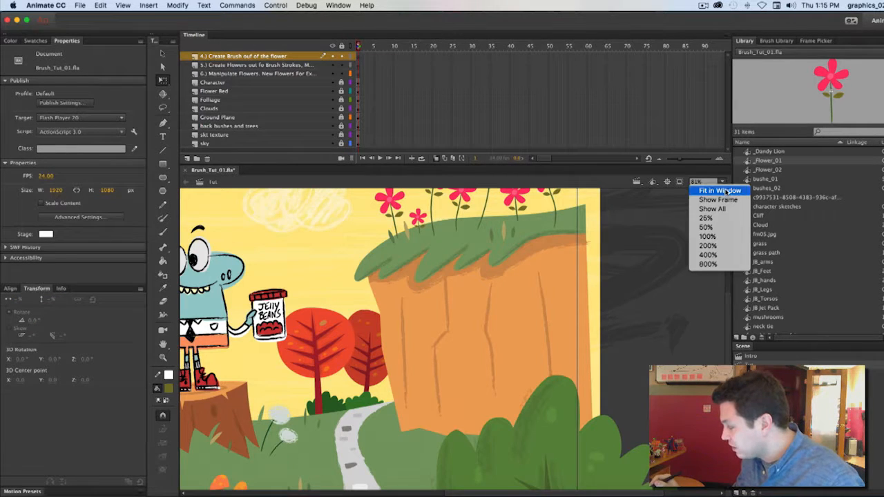
left_click(725, 192)
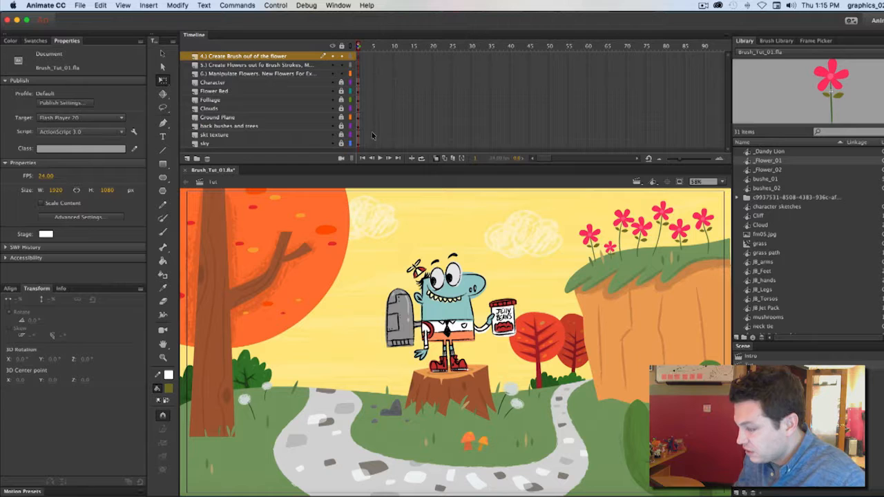
Paint three pairs of flowers with the Paint Brush: below the large tree, beside the stump, and by the bush near the path.
left_click(359, 55)
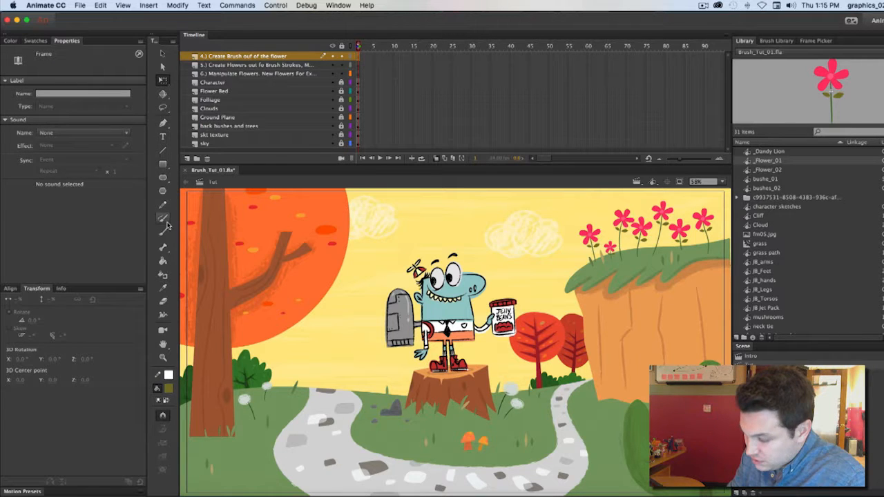
left_click(163, 218)
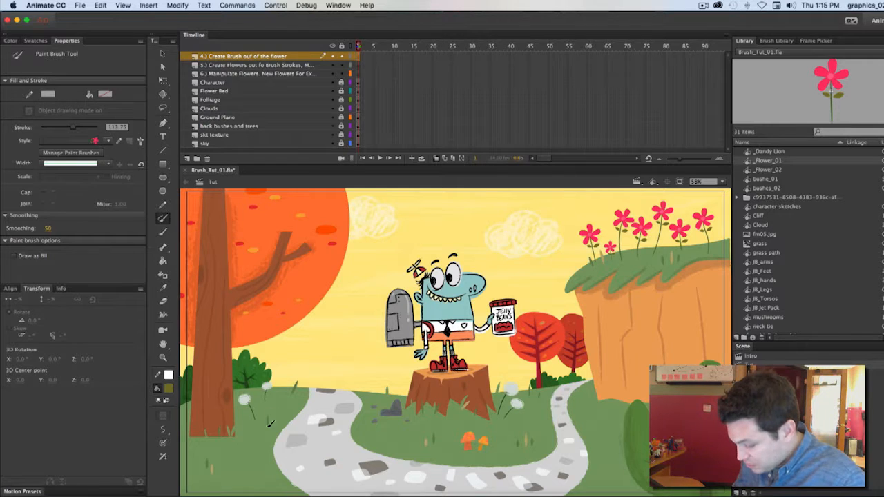
left_click(263, 463)
left_click(239, 467)
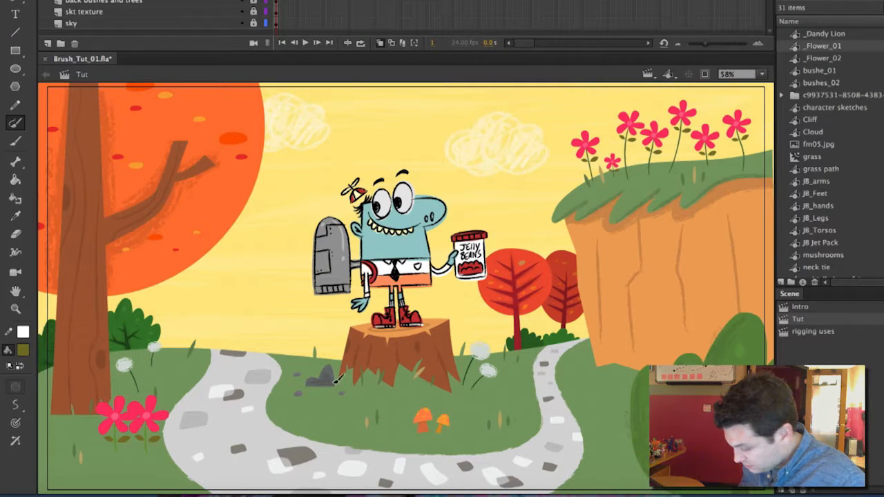
left_click(298, 355)
left_click(330, 361)
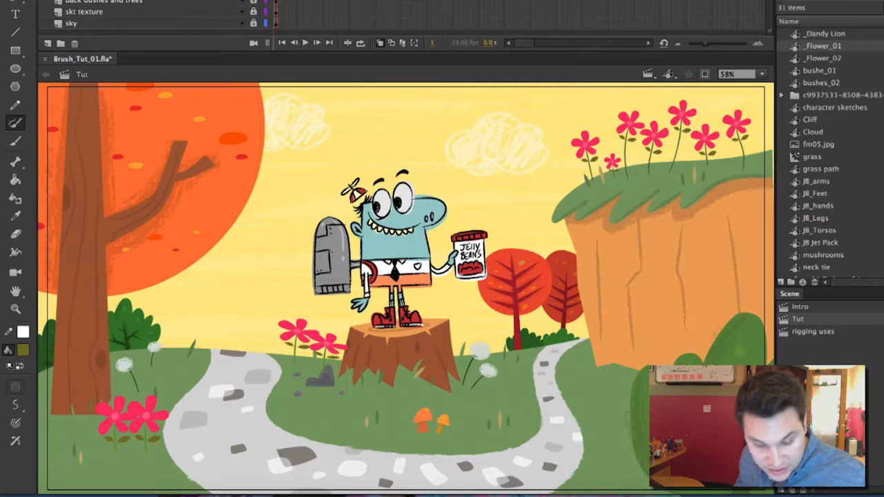
left_click(178, 336)
left_click(208, 318)
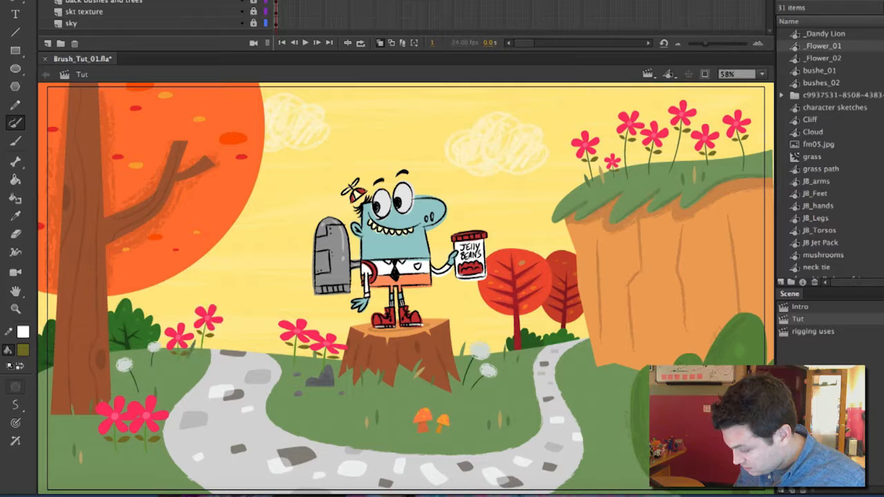
Paint five more flowers around the path to the right of the stump and in front of the cliff.
left_click(586, 360)
left_click(630, 313)
left_click(510, 366)
left_click(548, 353)
left_click(606, 400)
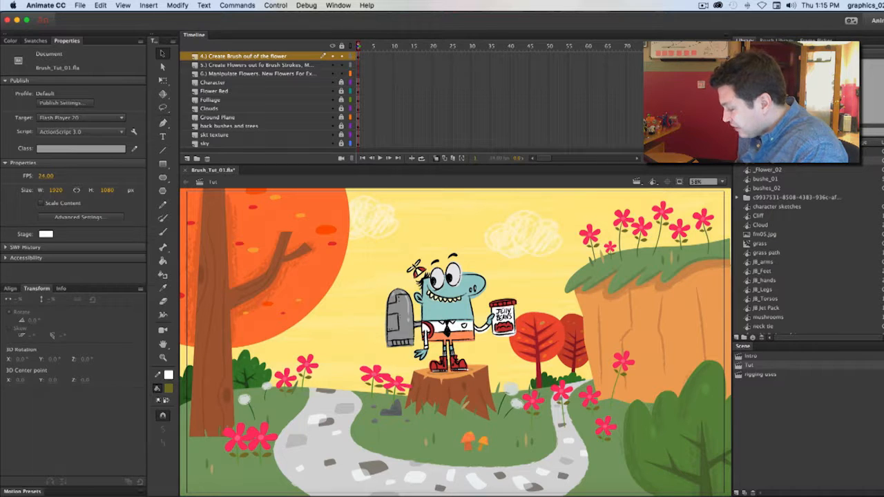
Open the rigging uses scene and make the Head layer active for drawing with the Line tool.
left_click(760, 375)
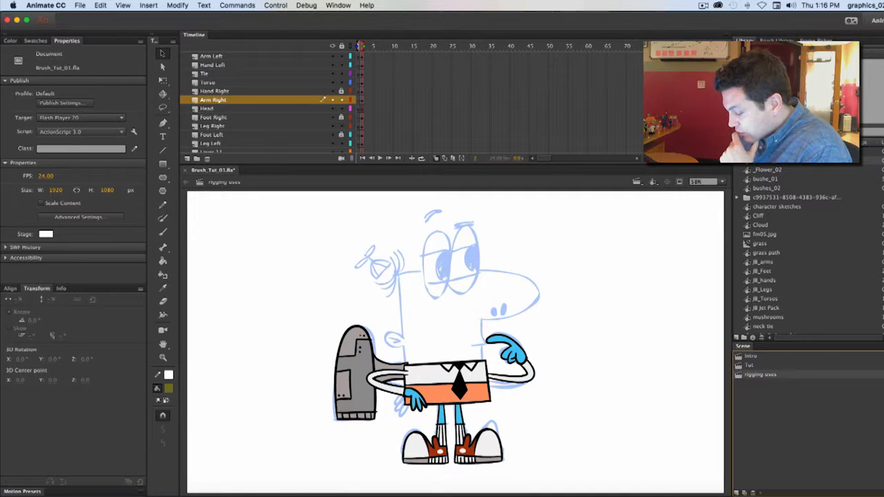
key("n")
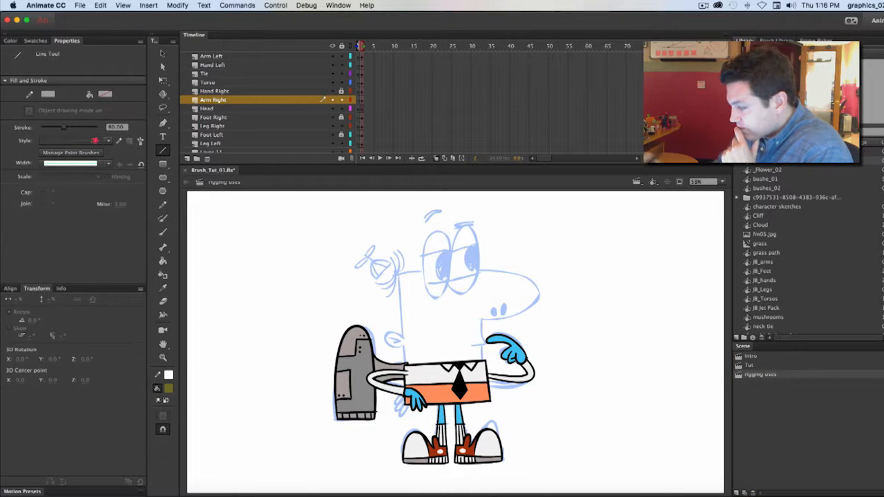
left_click(207, 109)
left_click_drag(612, 261, 601, 365)
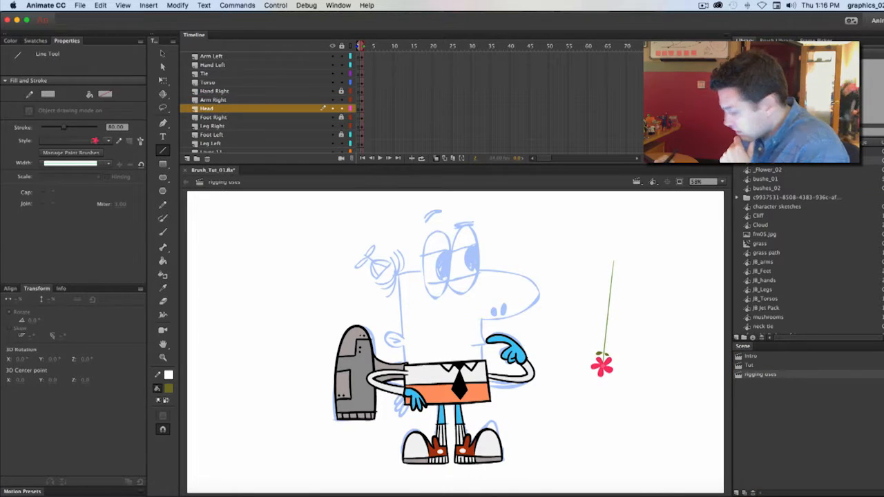
key("super+z")
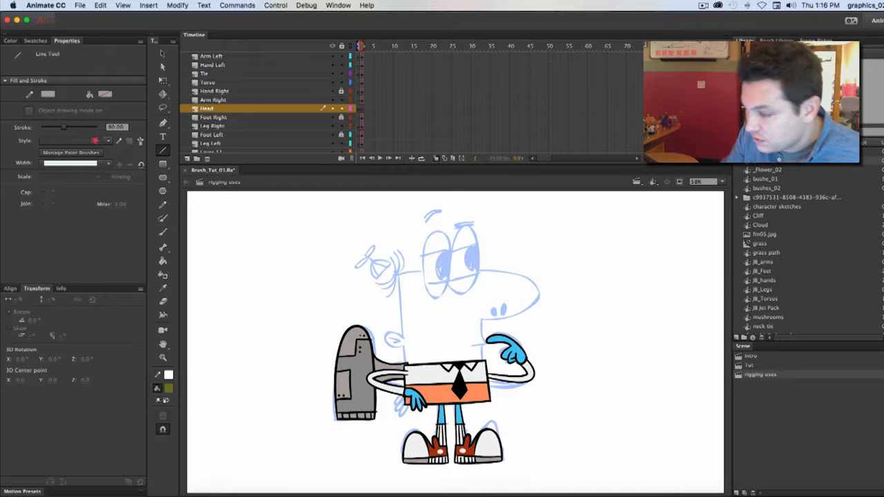
key("v")
key("n")
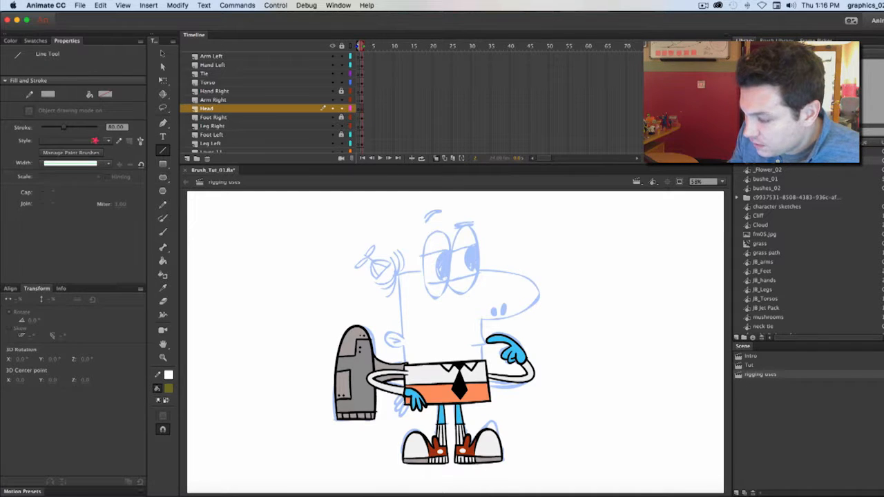
Set the Line tool to a plain solid stroke in olive with a stroke size of 10.
left_click(108, 141)
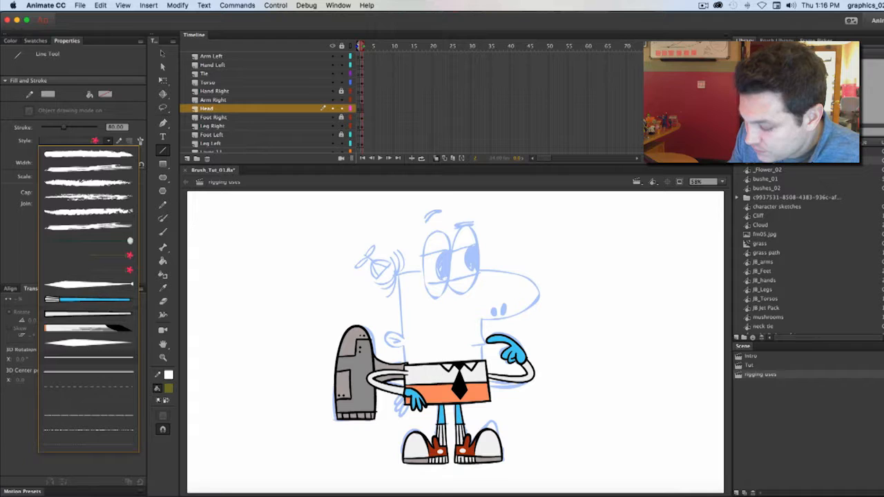
left_click(88, 371)
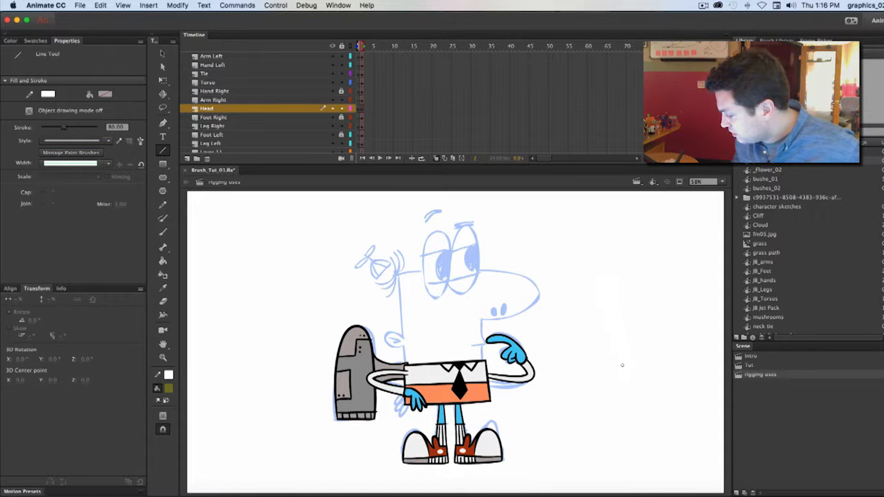
key("x")
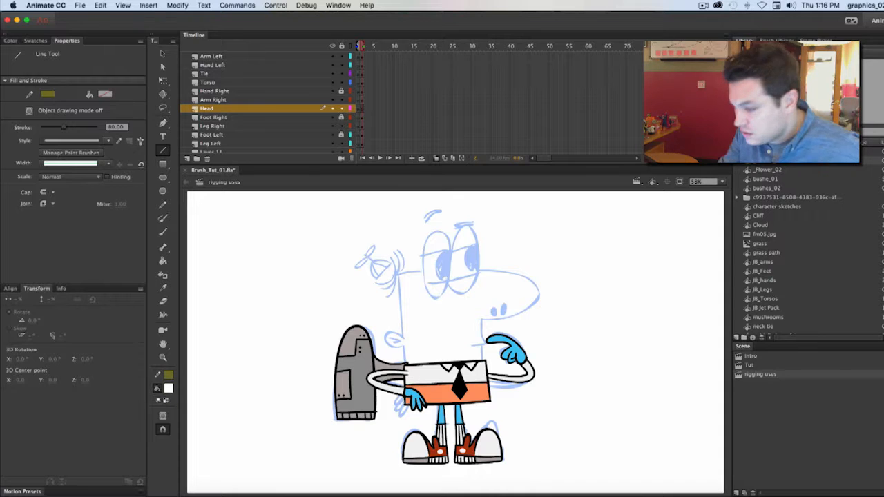
type("1")
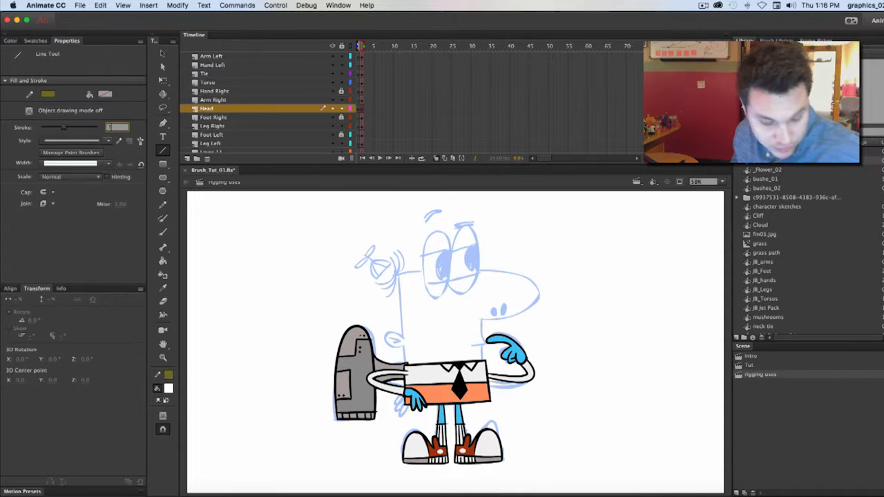
type("0")
key("Return")
Draw a slanted straight line to the right of the character and thicken its stroke to about 38.
left_click_drag(636, 283, 656, 398)
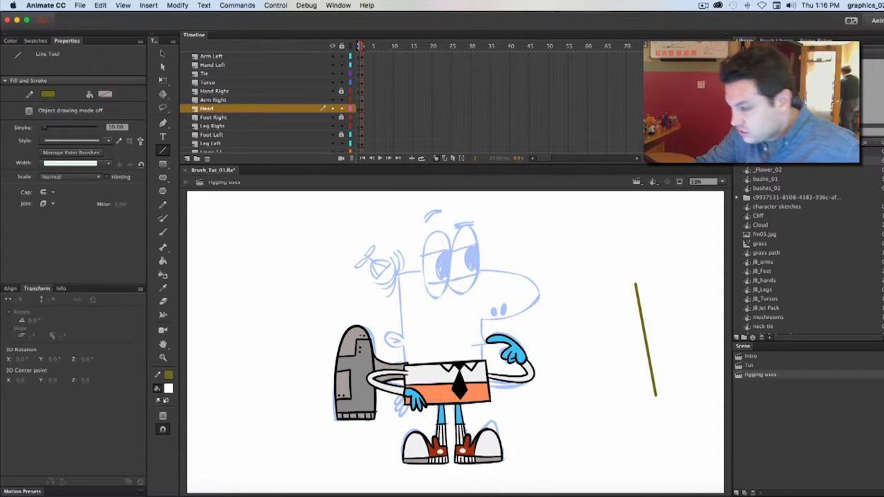
left_click(161, 58)
left_click_drag(44, 169, 55, 170)
key("Escape")
Bend the olive line back and forth by moving its ends and middle, and delete it.
mouse_move(657, 396)
left_mouse_down()
mouse_move(635, 402)
mouse_move(672, 390)
left_mouse_up()
left_click_drag(653, 337, 598, 330)
left_click_drag(635, 284, 674, 288)
left_click_drag(672, 389, 572, 389)
left_click_drag(596, 333, 669, 333)
left_click_drag(677, 288, 593, 243)
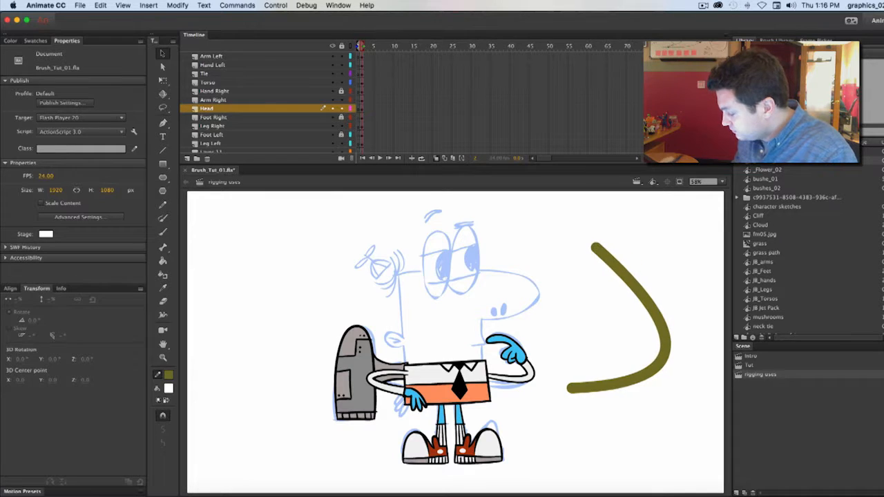
key("Delete")
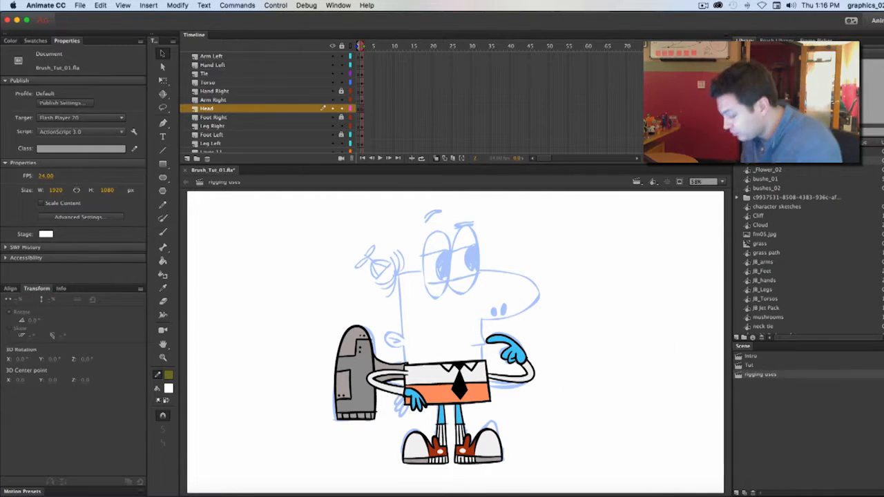
Move the Leg Right brush stroke to the empty area right of the character and bend it into an arc.
left_click(460, 416)
mouse_move(459, 418)
left_mouse_down()
mouse_move(605, 357)
mouse_move(668, 374)
mouse_move(675, 392)
left_mouse_up()
left_click(639, 379)
left_click_drag(641, 366, 660, 346)
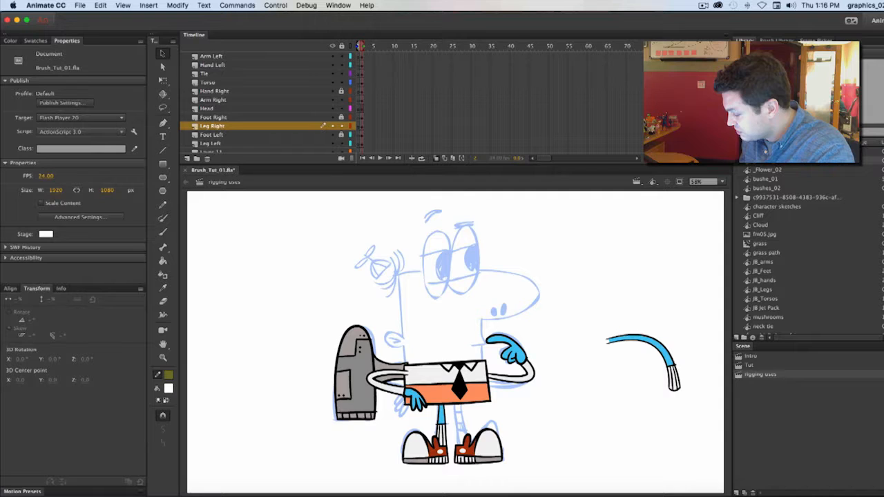
Swing the end of Arm Right downward and reattach Leg Right to the torso, extending diagonally outward to the right.
mouse_move(523, 360)
left_mouse_down()
mouse_move(550, 376)
mouse_move(545, 407)
mouse_move(508, 413)
left_mouse_up()
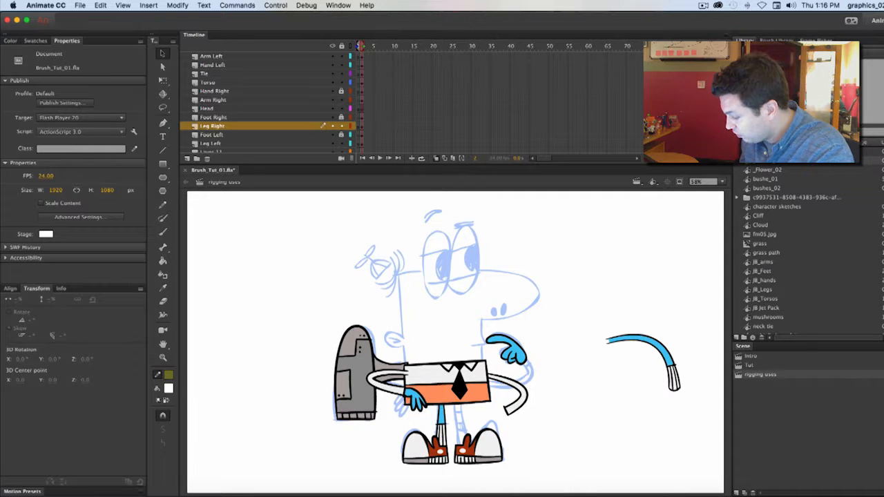
mouse_move(622, 337)
left_mouse_down()
mouse_move(536, 401)
mouse_move(452, 405)
mouse_move(460, 400)
left_mouse_up()
left_click(552, 431)
mouse_move(521, 450)
left_mouse_down()
mouse_move(510, 463)
mouse_move(519, 445)
left_mouse_up()
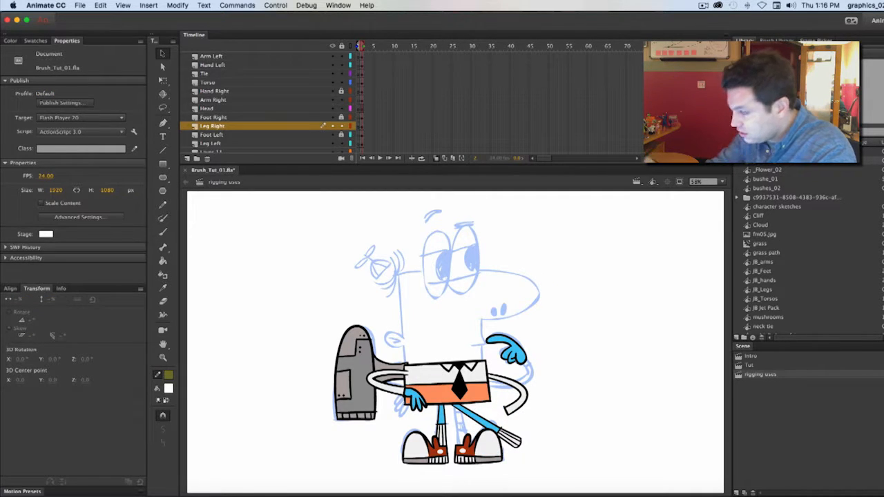
Unlock all layers and move the Foot Right symbol to the end of the extended leg.
key("super+alt+shift+l")
left_click(553, 432)
left_click_drag(477, 447, 532, 447)
left_click(552, 417)
Raise the end of Arm Right and place the hand on it, turned so its fingers point upward.
left_click_drag(509, 411, 552, 354)
left_click_drag(512, 353, 589, 322)
key("q")
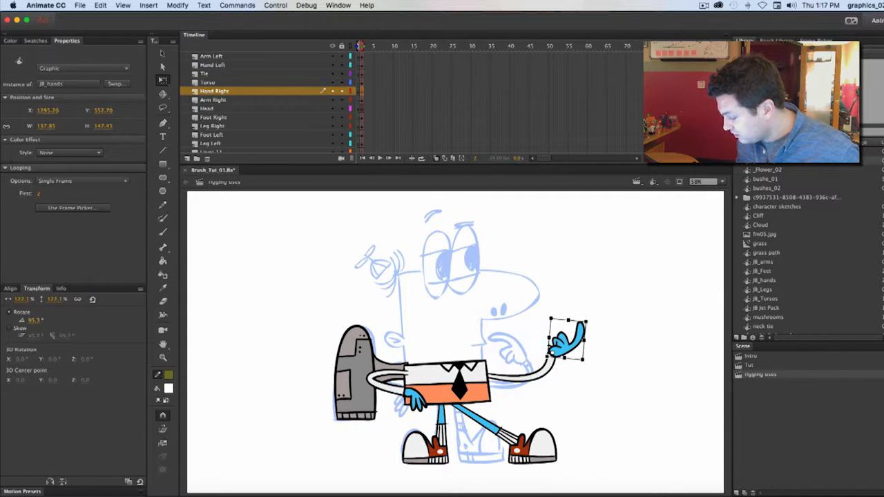
left_click(606, 359)
Rotate the Foot Right symbol counterclockwise so its toe lifts in line with the extended leg.
left_click(484, 422)
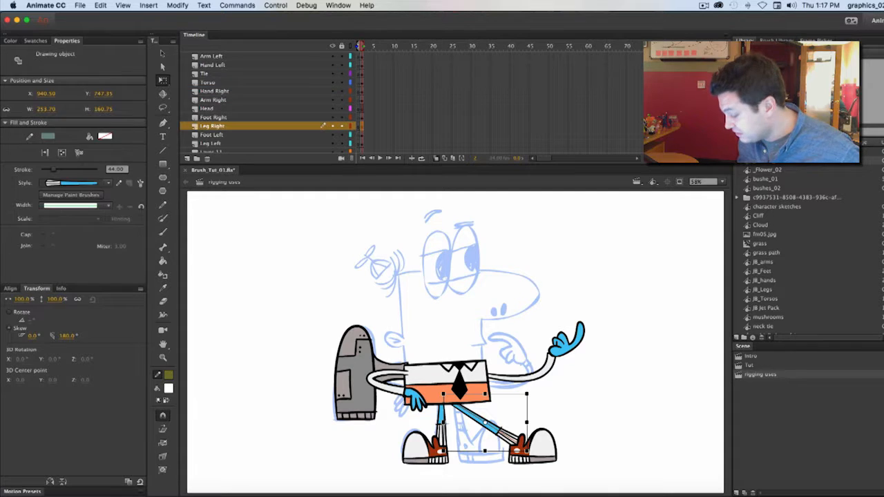
left_click(537, 446)
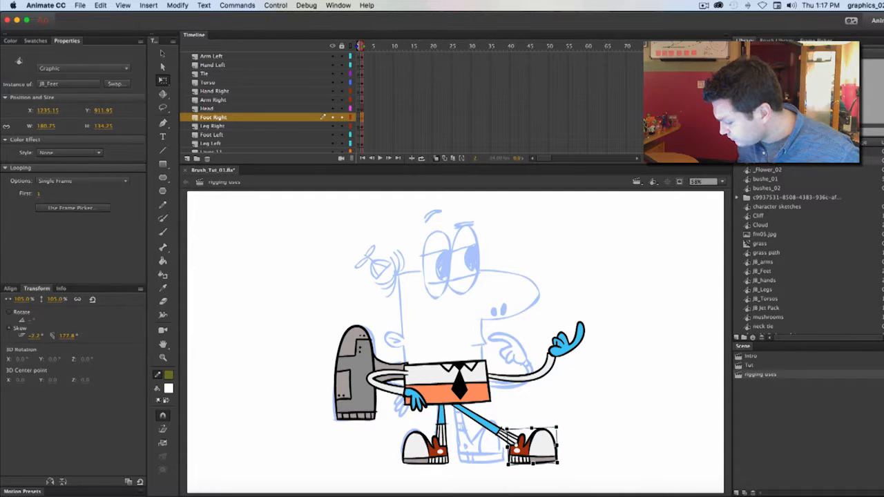
left_click_drag(558, 426, 535, 405)
left_click(595, 418)
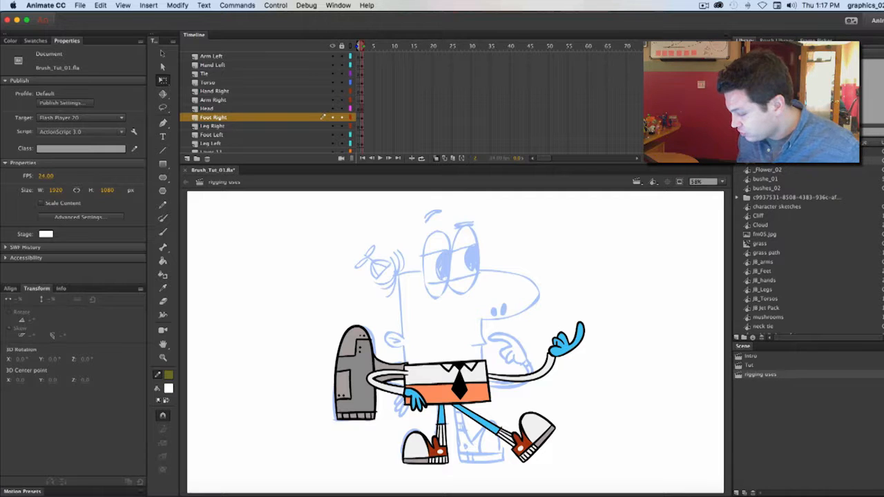
Bend the black tie on the torso into a curve with its tip swung to the left.
left_click(460, 384)
left_click(529, 408)
mouse_move(459, 383)
left_mouse_down()
mouse_move(491, 379)
mouse_move(460, 385)
left_mouse_up()
key("v")
key("z")
left_click_drag(391, 331, 558, 449)
key("v")
left_click(490, 267)
mouse_move(413, 366)
left_mouse_down()
mouse_move(428, 370)
mouse_move(366, 373)
left_mouse_up()
left_click_drag(390, 330, 403, 332)
left_click_drag(366, 373, 324, 360)
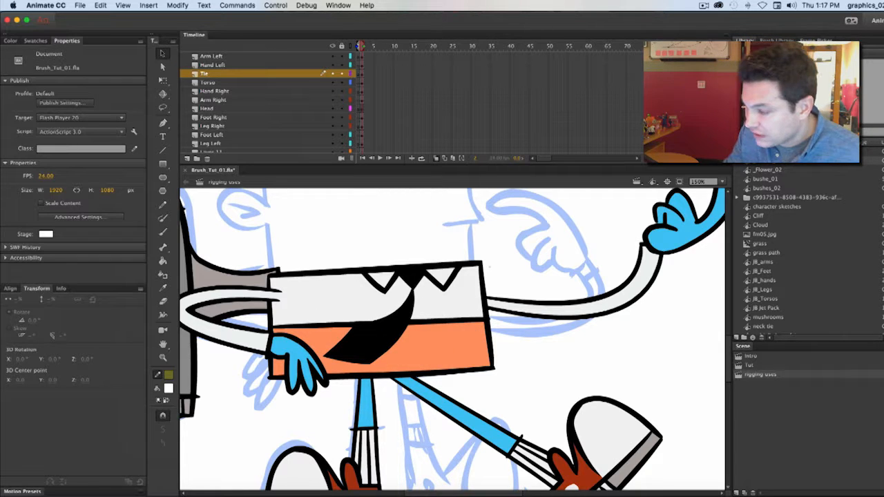
Paint an upright olive tie above the raised foot using the Paint Brush with the tie art brush.
key("y")
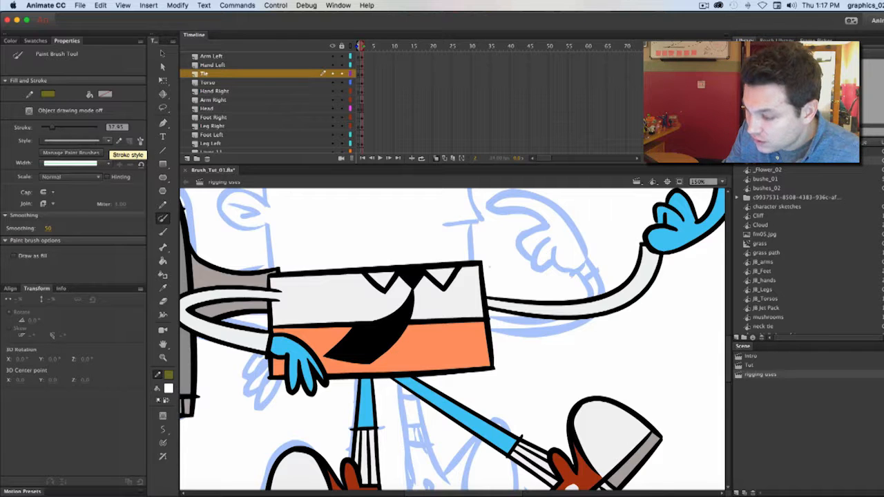
left_click(108, 140)
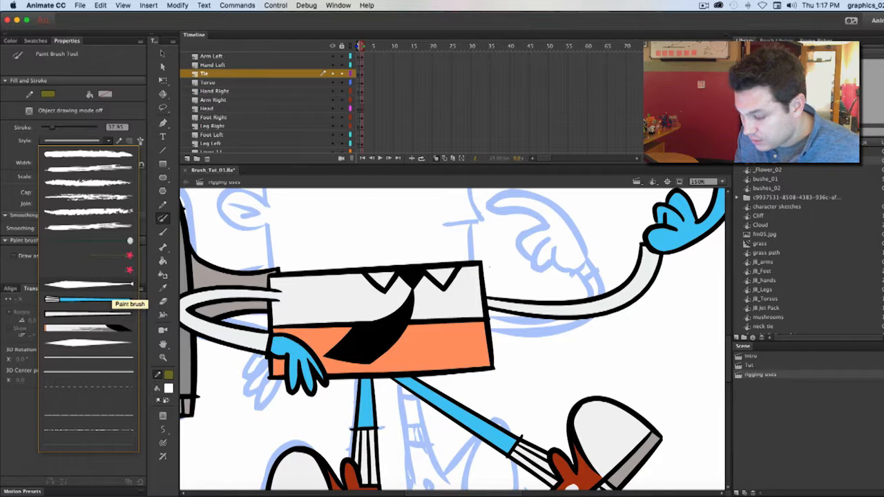
left_click(111, 295)
left_click_drag(666, 395, 665, 309)
key("v")
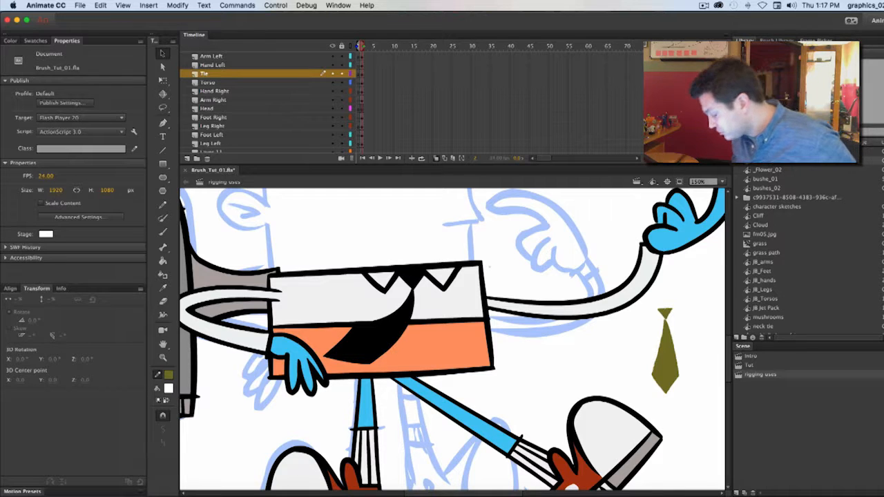
Reshape the olive tie by pulling its tip down and swinging its tip and middle from side to side, leaving a slight curve.
left_click_drag(665, 392, 662, 401)
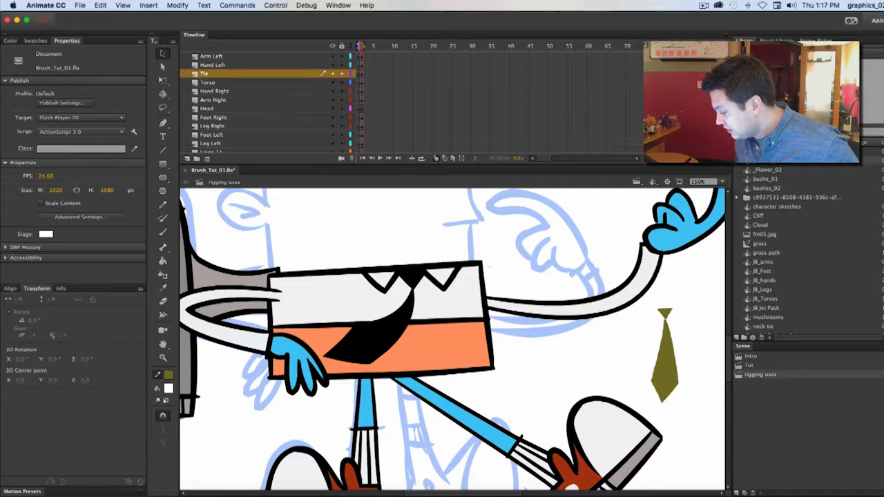
key("z")
left_click_drag(619, 297, 714, 411)
key("v")
left_click_drag(454, 342, 429, 341)
left_click_drag(444, 453, 499, 450)
left_click_drag(429, 343, 513, 340)
left_click_drag(499, 451, 400, 447)
left_click_drag(511, 340, 413, 341)
left_click_drag(400, 447, 448, 457)
left_click_drag(413, 340, 460, 341)
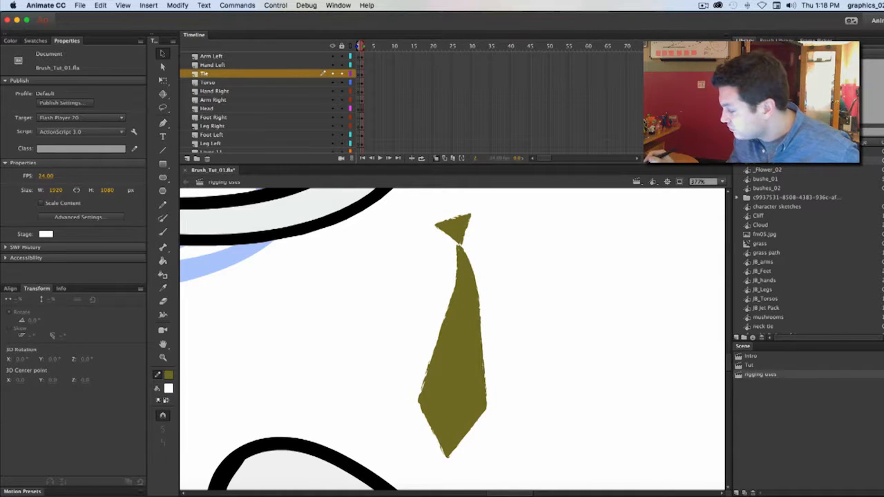
Fit the whole character and the olive tie in the window.
left_click(722, 182)
left_click(717, 191)
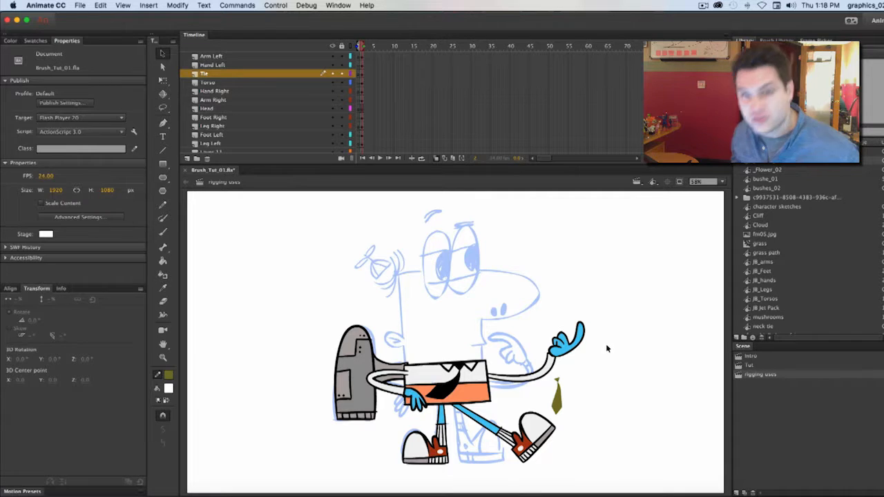